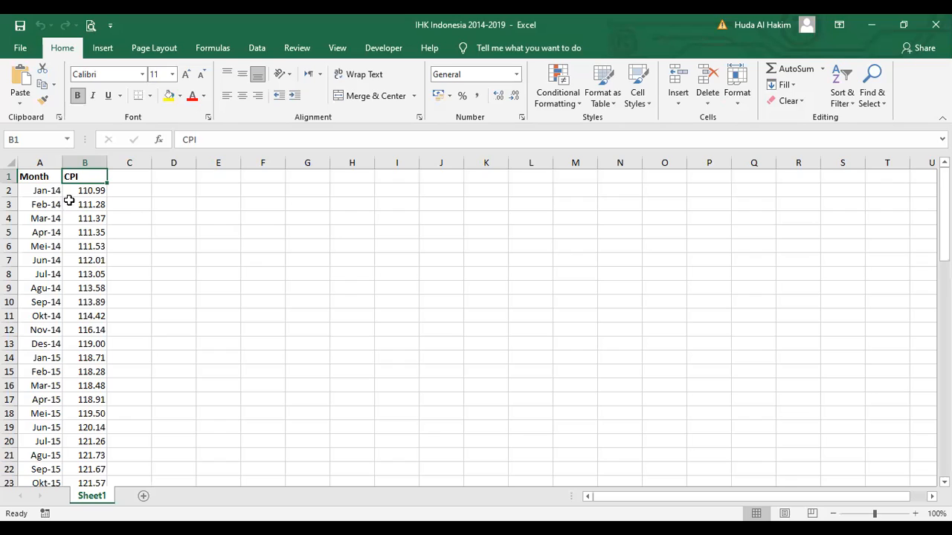
{"action": "left_click_drag", "start_coordinate": [42, 177], "coordinate": [52, 233]}
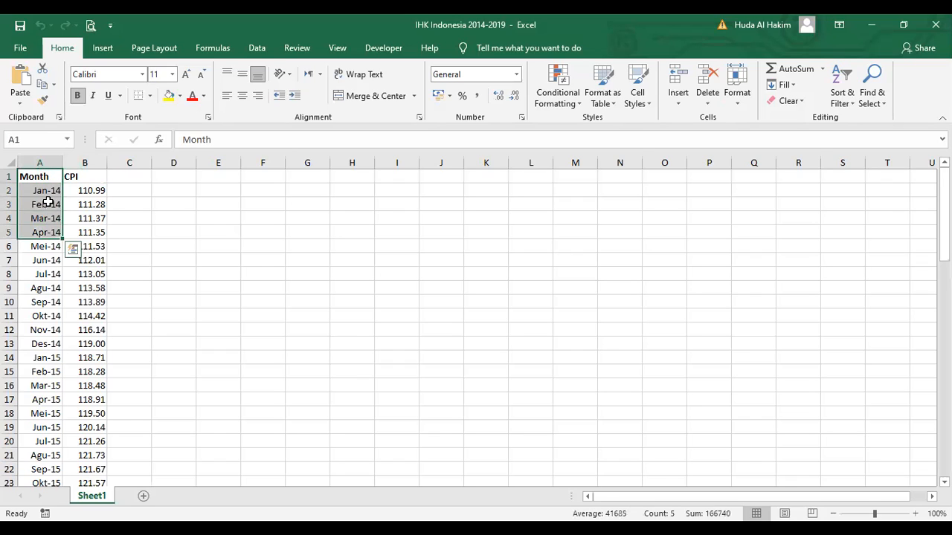
{"action": "left_click", "coordinate": [47, 202]}
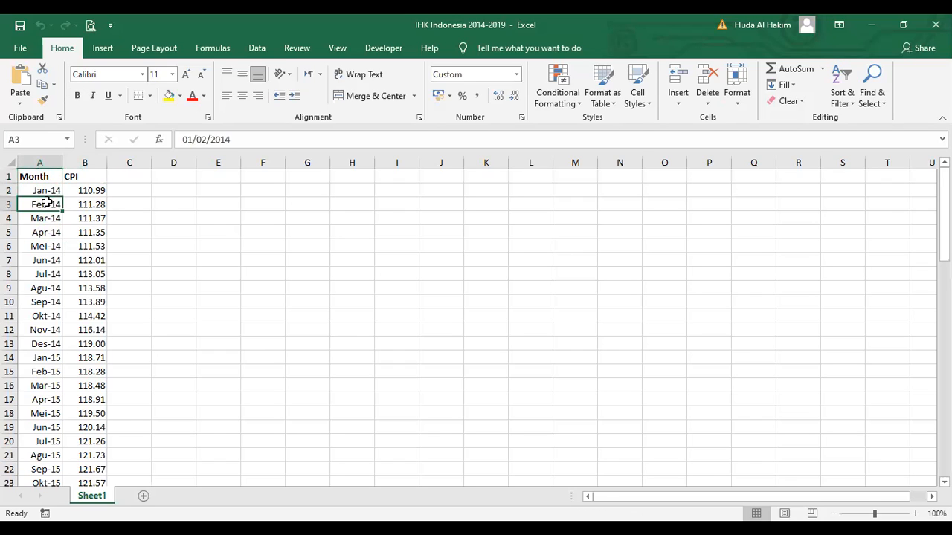
{"action": "left_click", "coordinate": [97, 186]}
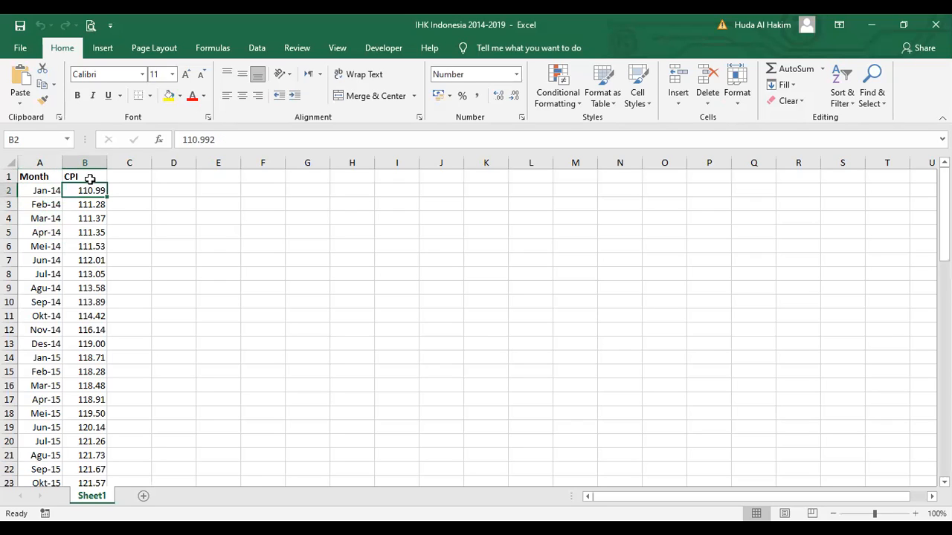
Copy the whole CPI column, including its header, from cell B1 down to the last value
{"action": "left_click", "coordinate": [91, 178]}
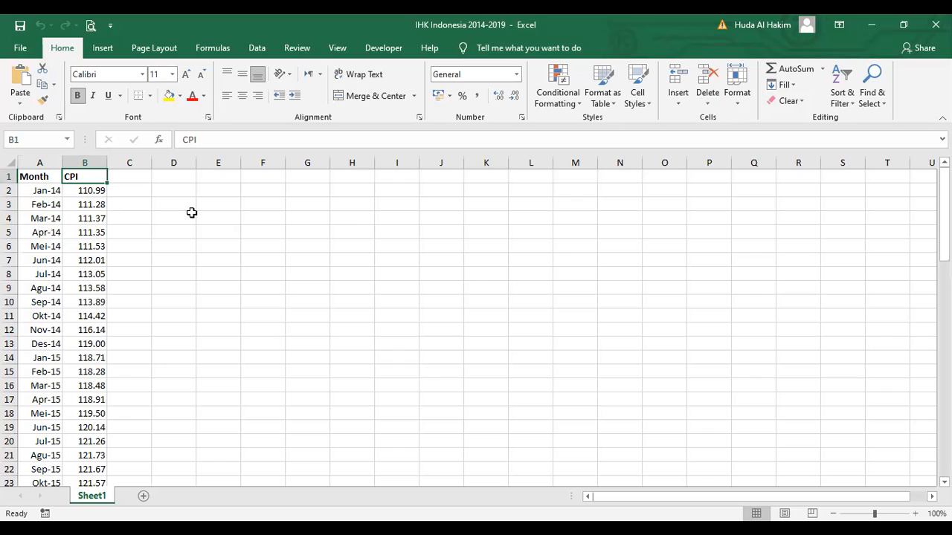
{"action": "key", "text": "ctrl+shift+Down"}
{"action": "key", "text": "ctrl+c"}
{"action": "left_click_drag", "start_coordinate": [944, 382], "coordinate": [944, 186]}
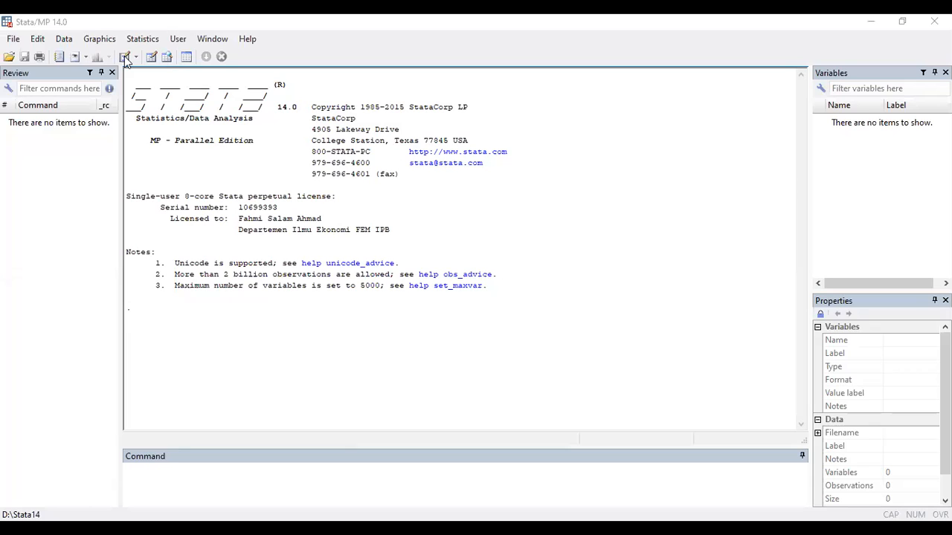
Switch to Stata and paste the copied CPI data into the editable Data Editor, treating the first row as variable names
{"action": "left_click", "coordinate": [156, 23]}
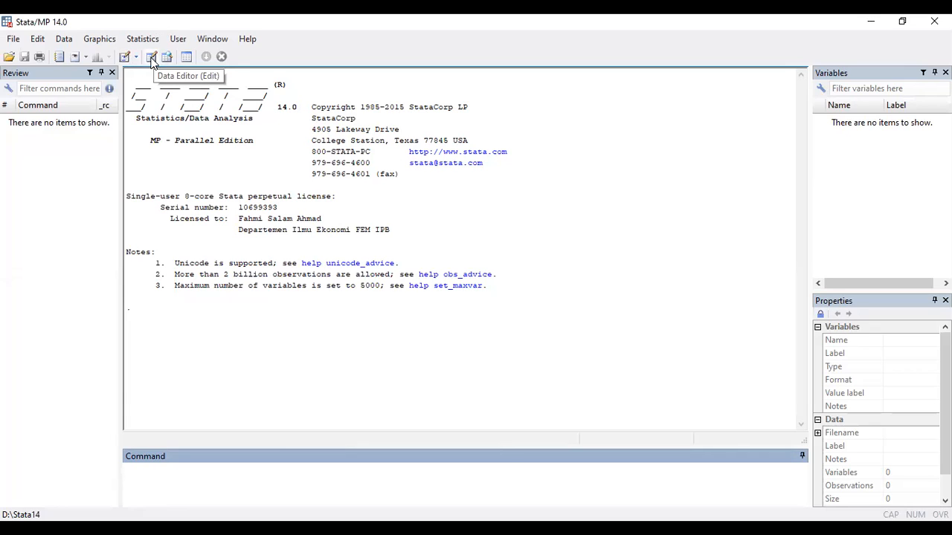
{"action": "left_click", "coordinate": [153, 60]}
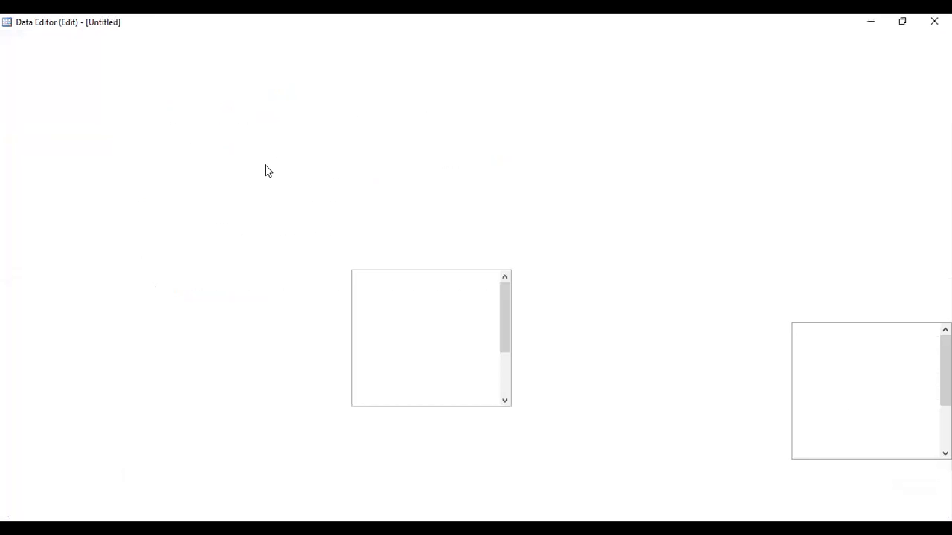
{"action": "key", "text": "ctrl+v"}
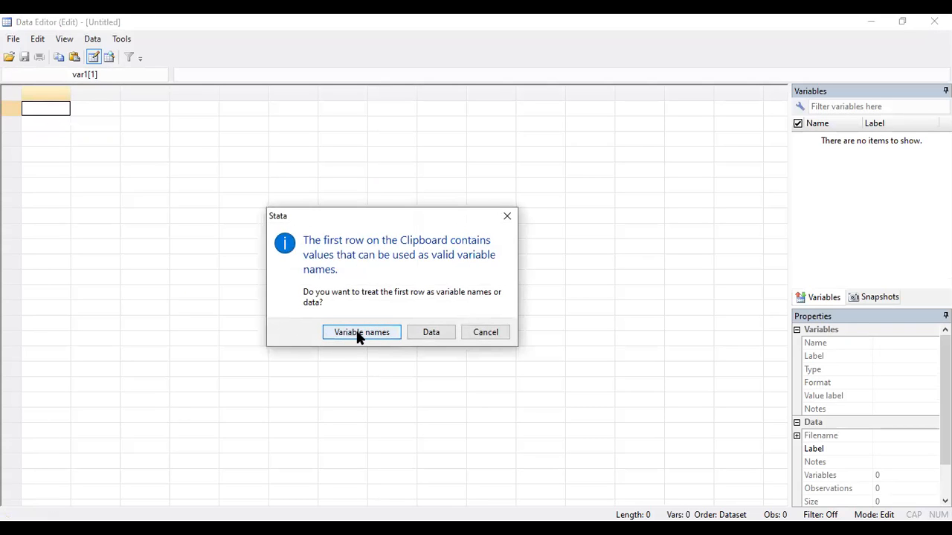
{"action": "left_click", "coordinate": [357, 334]}
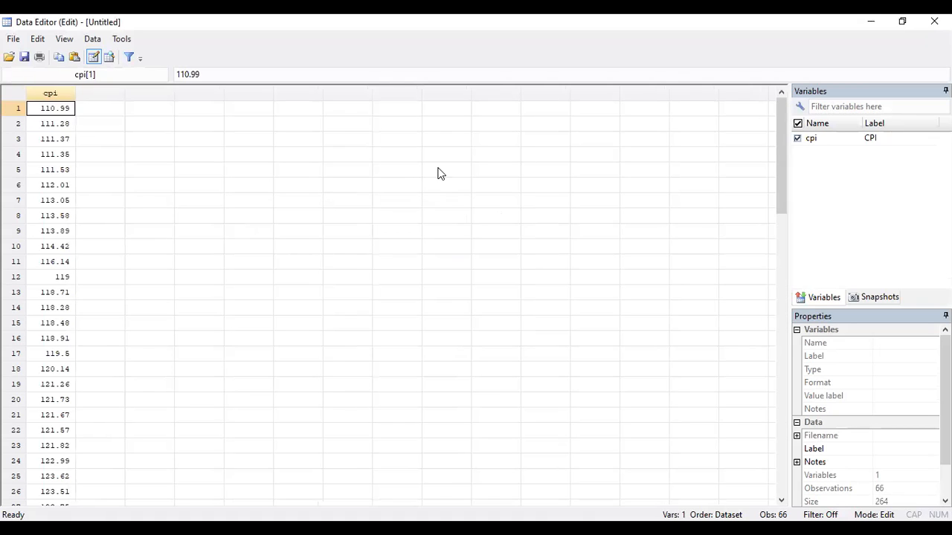
{"action": "left_click", "coordinate": [871, 27]}
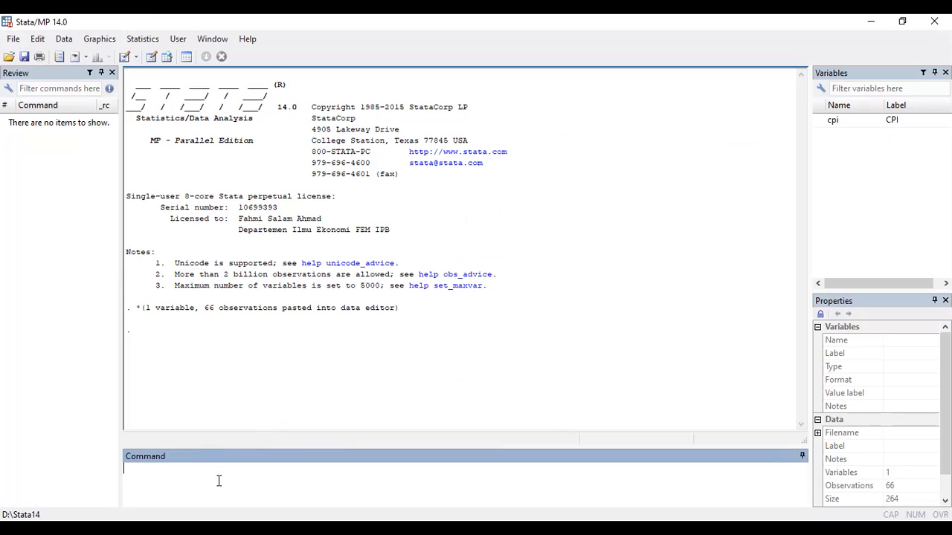
Generate a variable t equal to the observation number _n and check it in the Data Editor
{"action": "type", "text": "gen t = _n"}
{"action": "key", "text": "Return"}
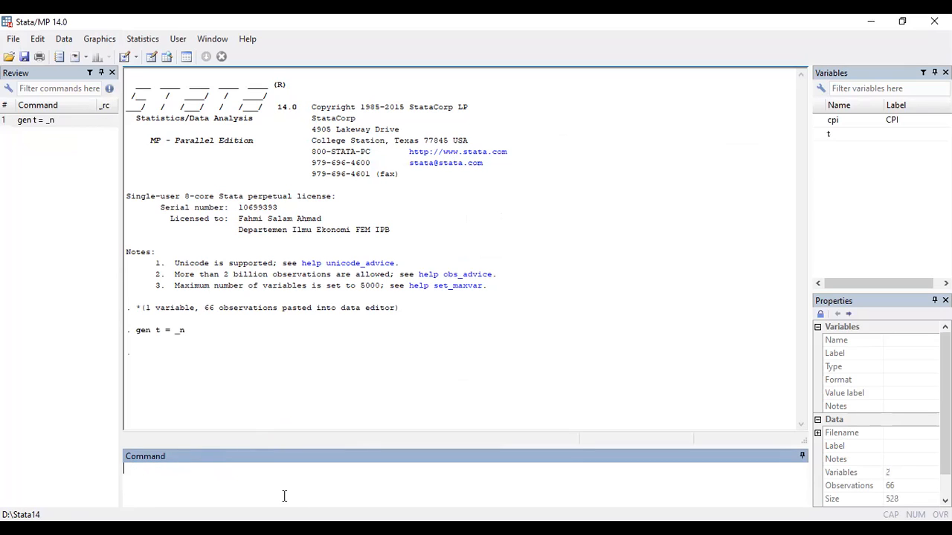
{"action": "key", "text": "alt+Tab"}
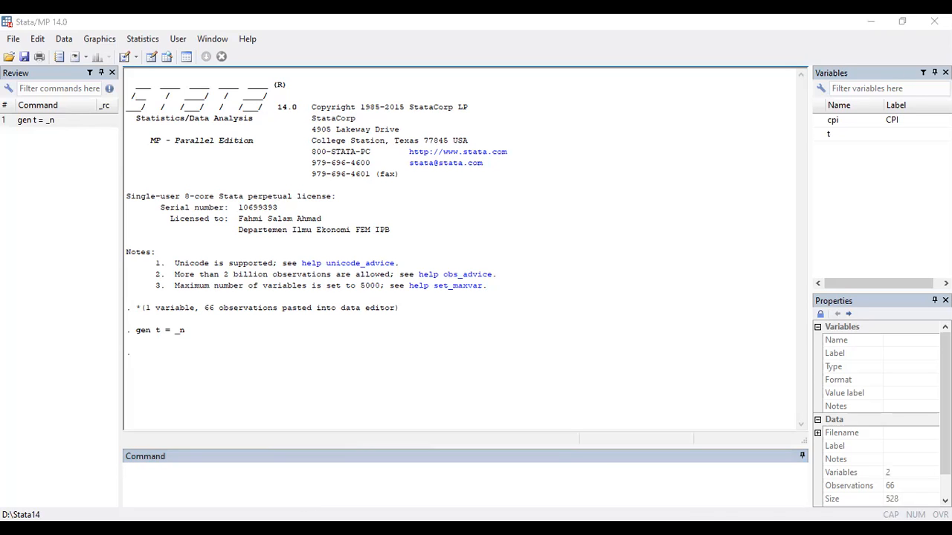
{"action": "left_click", "coordinate": [151, 56]}
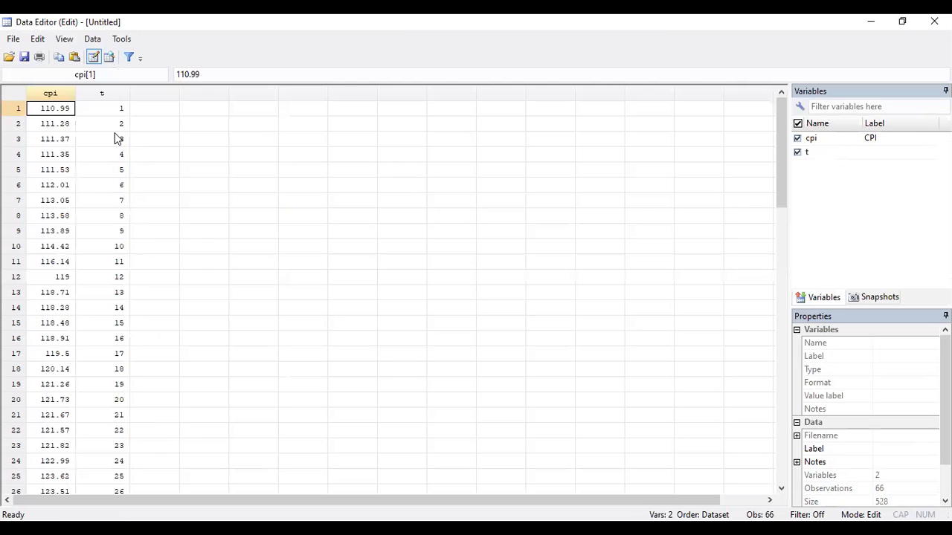
{"action": "left_click_drag", "start_coordinate": [782, 165], "coordinate": [782, 143]}
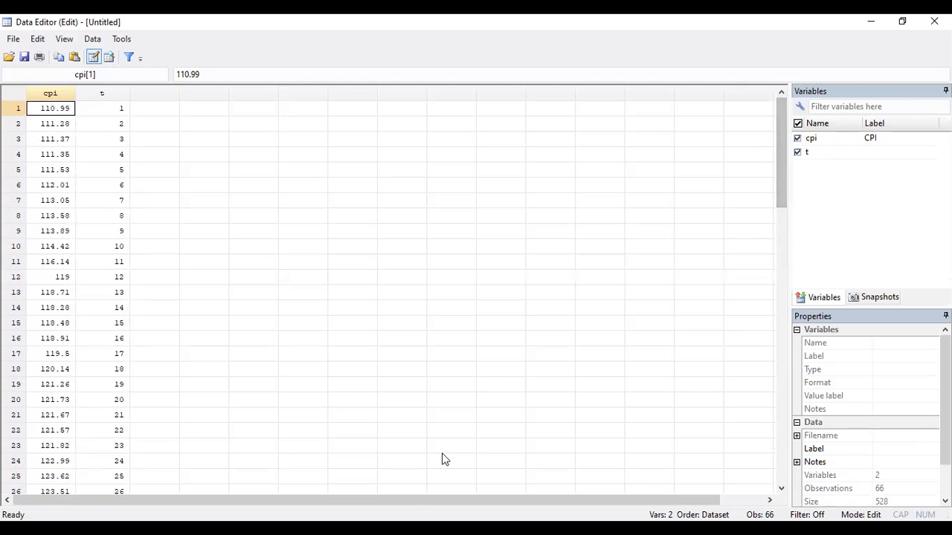
Generate a monthly date variable with the command gen newt = tm(2014m1) + t - 1
{"action": "left_click", "coordinate": [416, 532]}
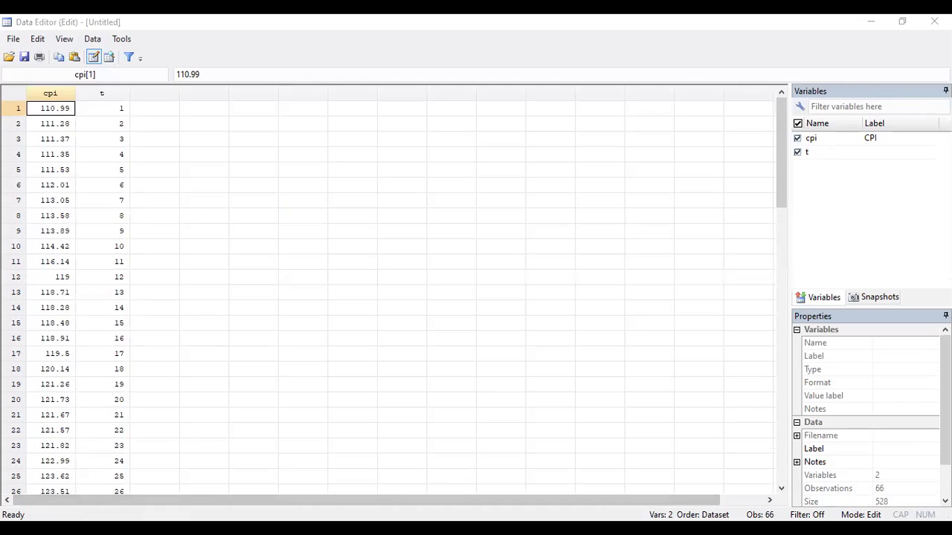
{"action": "left_click", "coordinate": [368, 487]}
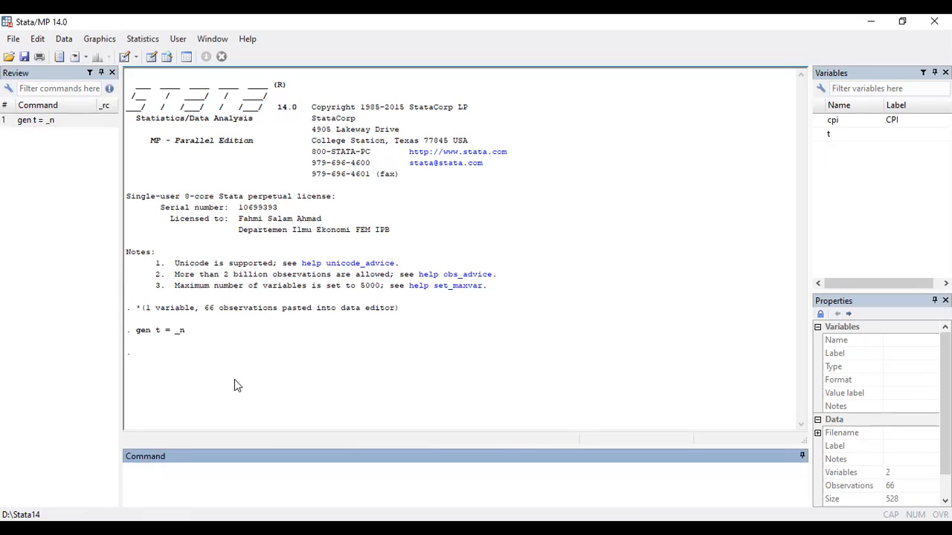
{"action": "type", "text": "gen newt = tm(2014m1) + t - 1"}
{"action": "key", "text": "Return"}
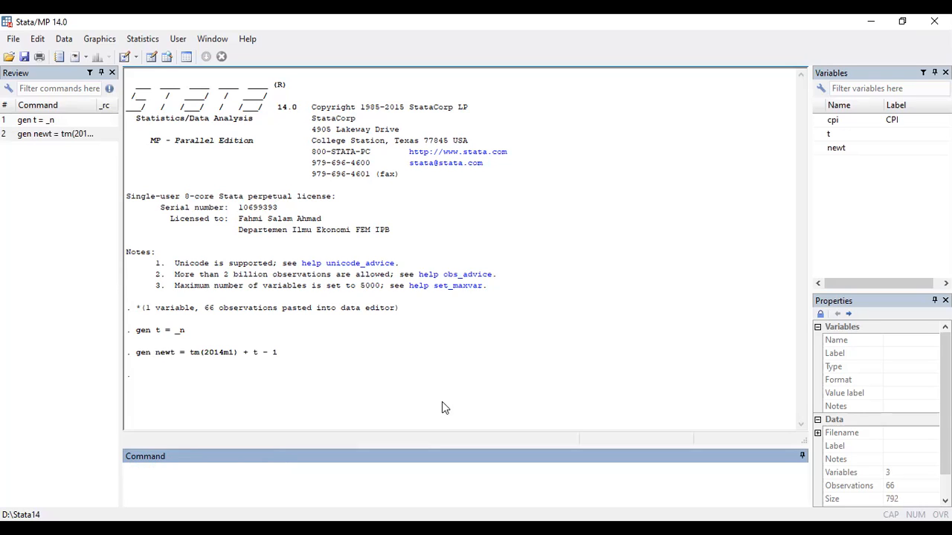
Change the display format of newt to Monthly (%tm) in the Data Editor and check the resulting dates
{"action": "key", "text": "alt+Tab"}
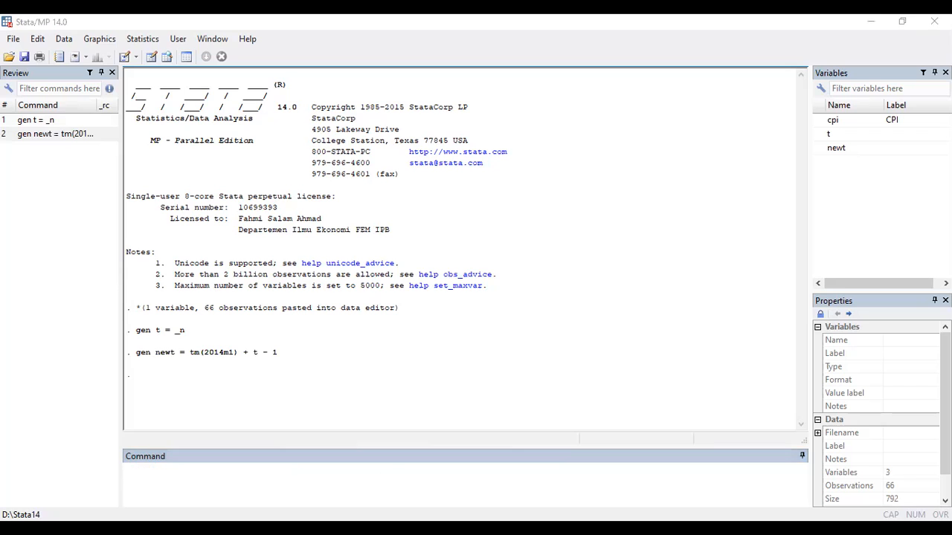
{"action": "left_click", "coordinate": [164, 124]}
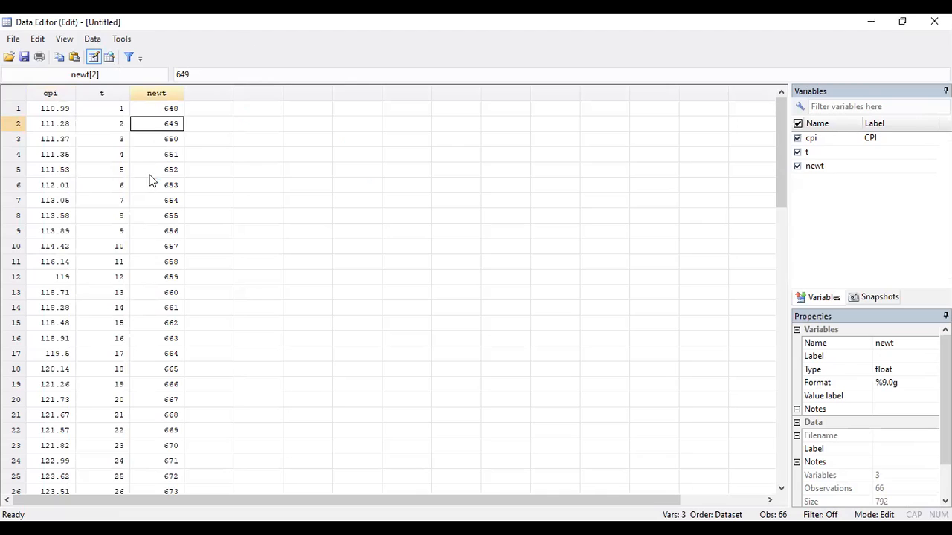
{"action": "left_click", "coordinate": [173, 112]}
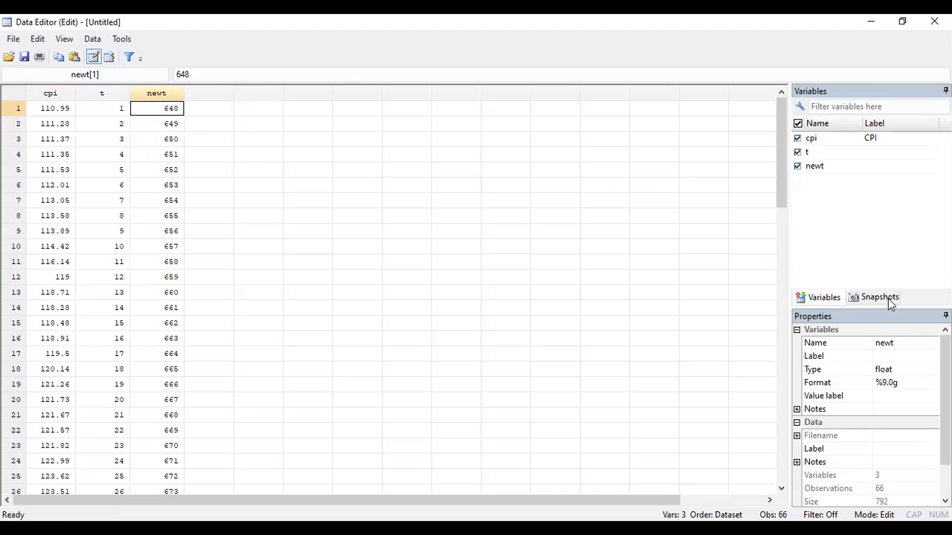
{"action": "left_click", "coordinate": [908, 371]}
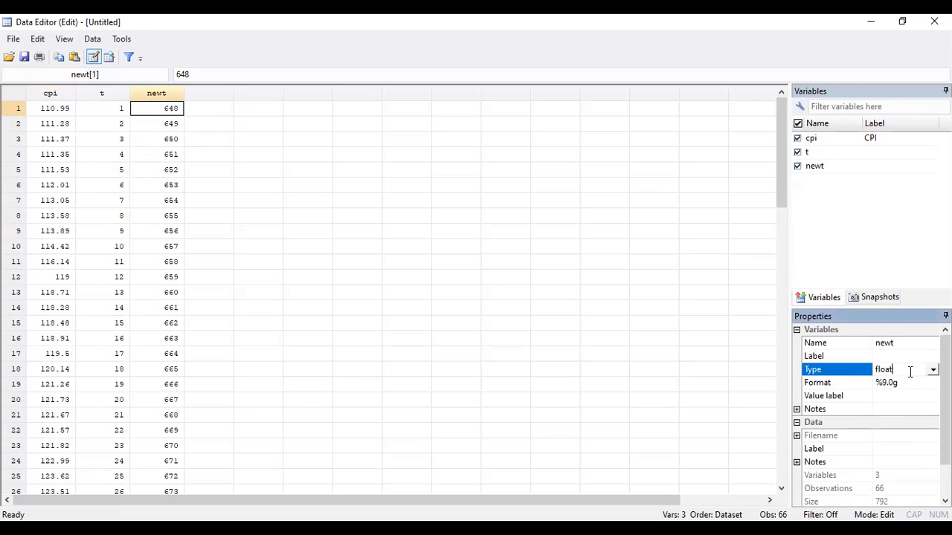
{"action": "left_click", "coordinate": [817, 165]}
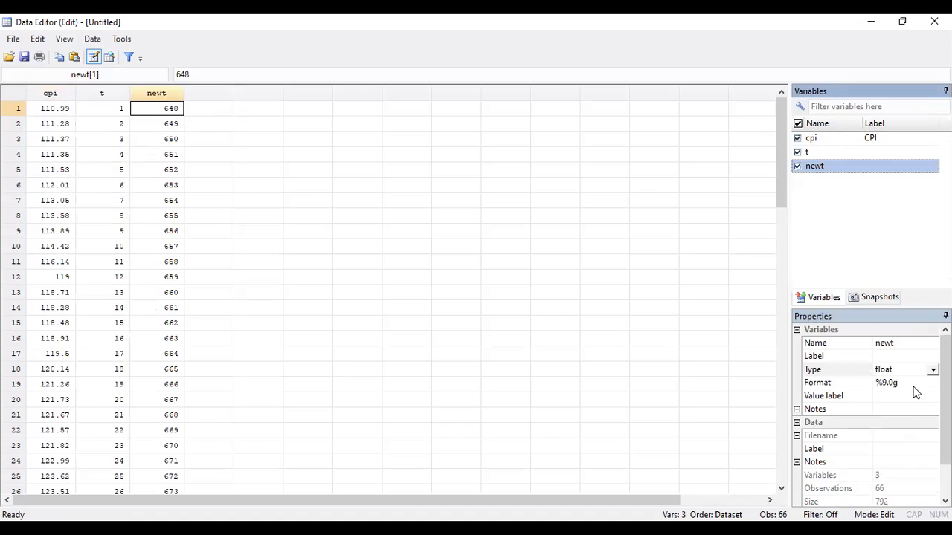
{"action": "left_click", "coordinate": [914, 383]}
{"action": "left_click", "coordinate": [933, 383]}
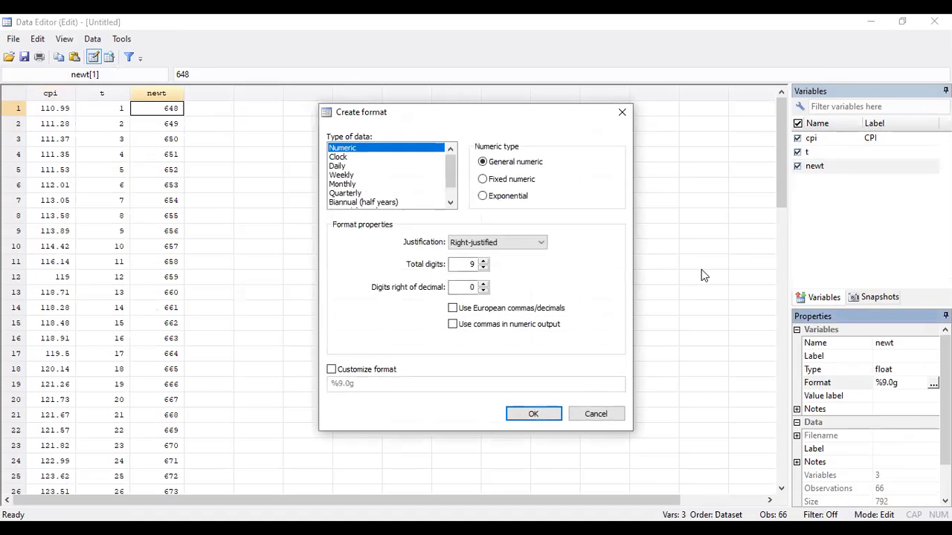
{"action": "left_click", "coordinate": [349, 184]}
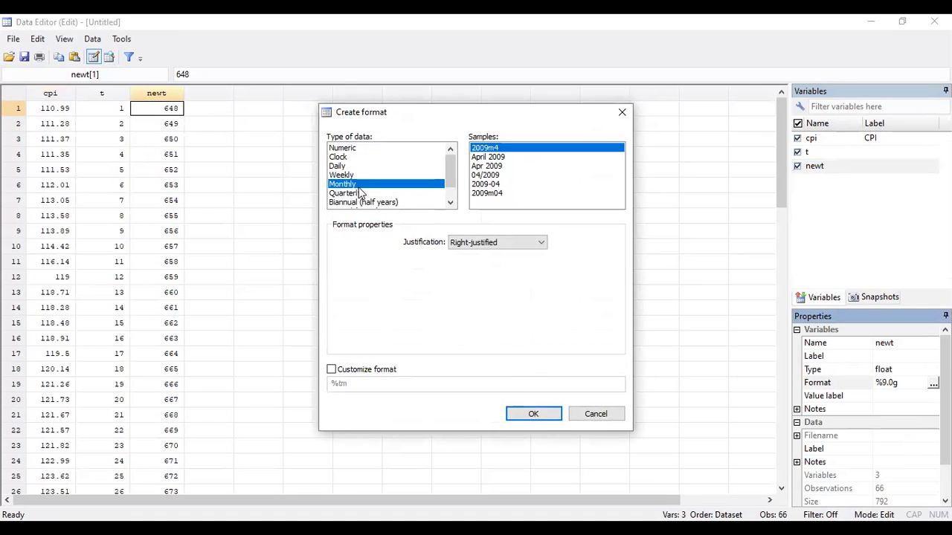
{"action": "left_click", "coordinate": [534, 414]}
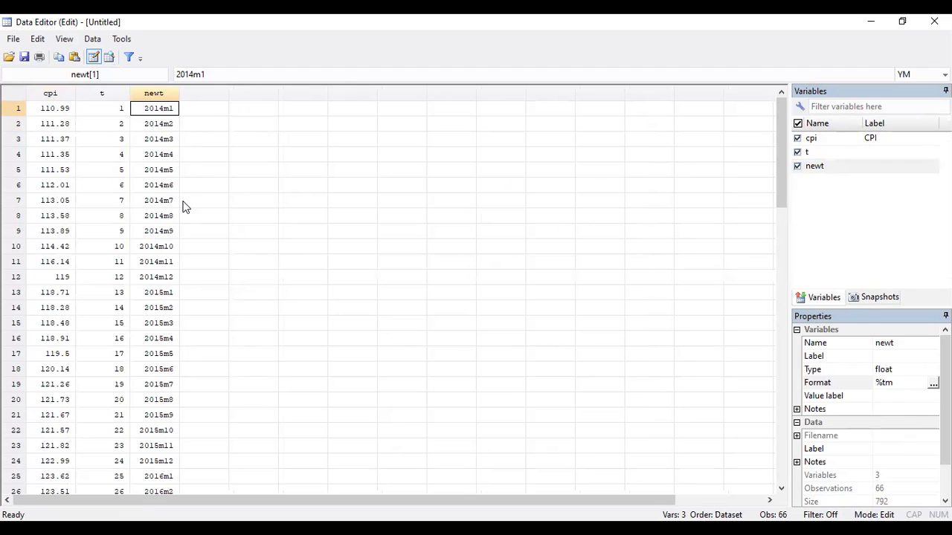
{"action": "left_click", "coordinate": [162, 300], "text": "shift"}
{"action": "left_click", "coordinate": [159, 108]}
Declare the data as time series with newt as the time variable, using tsset newt
{"action": "left_click", "coordinate": [871, 21]}
{"action": "left_click", "coordinate": [218, 476]}
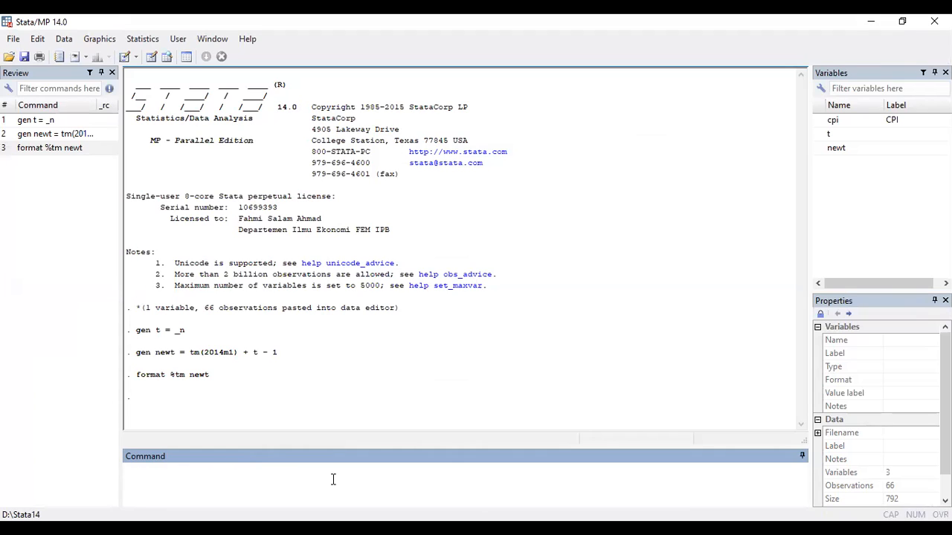
{"action": "type", "text": "tsset newt"}
{"action": "key", "text": "Return"}
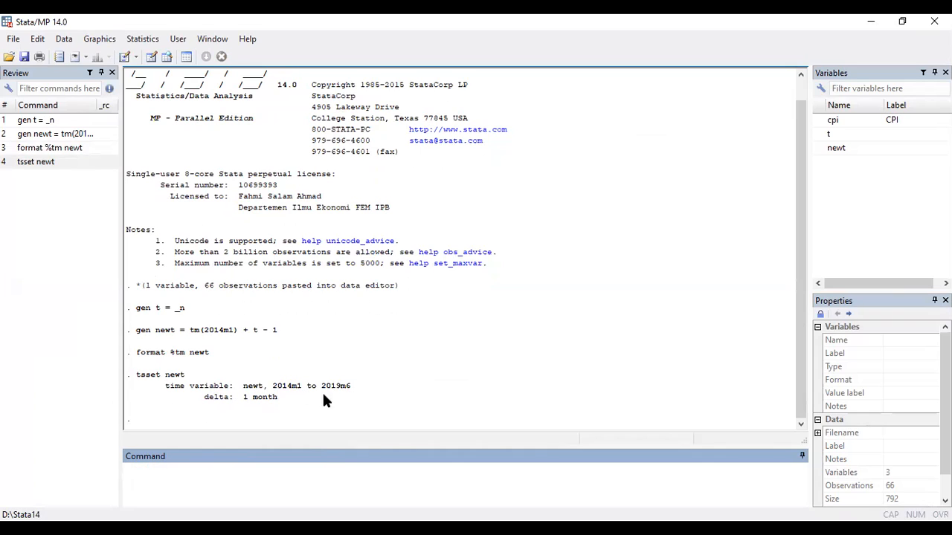
{"action": "left_click_drag", "start_coordinate": [285, 399], "coordinate": [244, 400]}
{"action": "left_click", "coordinate": [243, 399]}
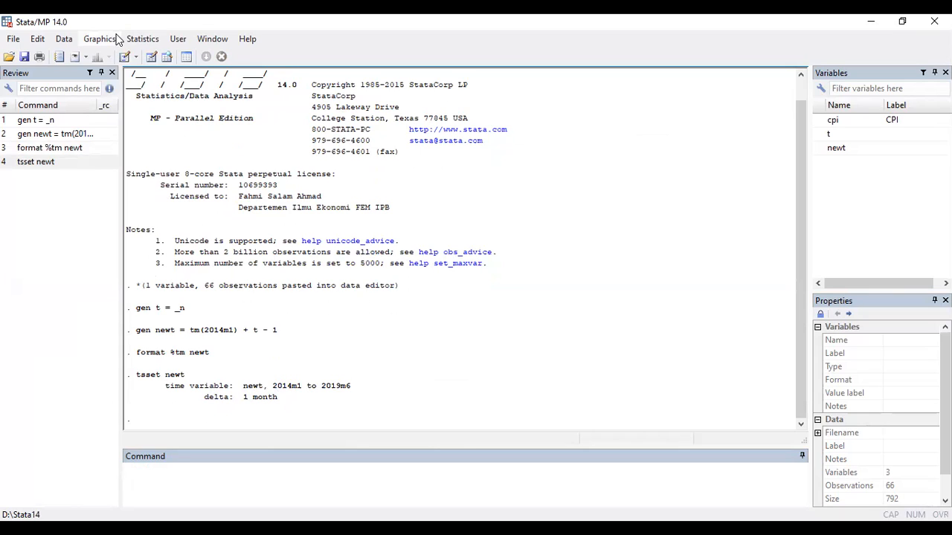
Draw a time-series line plot with cpi as the Y variable, then return to the main window
{"action": "left_click", "coordinate": [138, 41]}
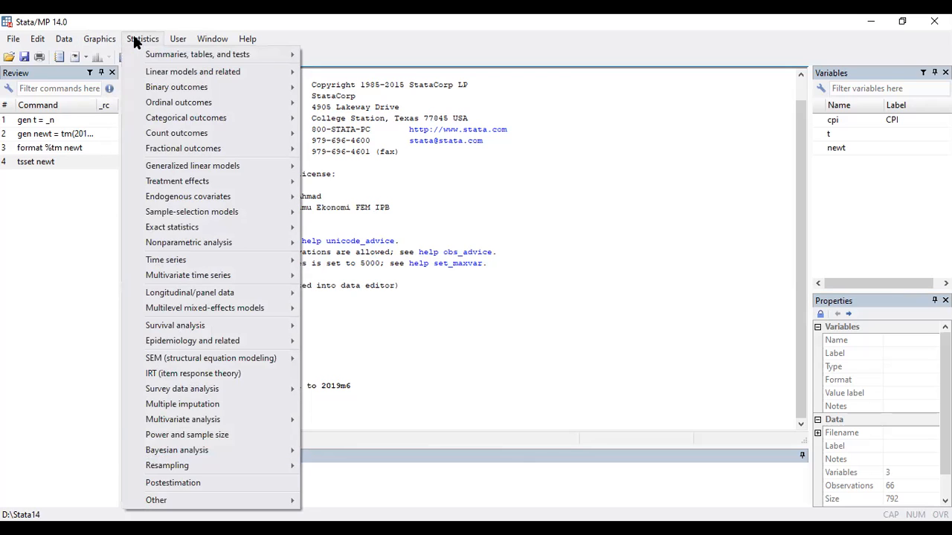
{"action": "mouse_move", "coordinate": [107, 42]}
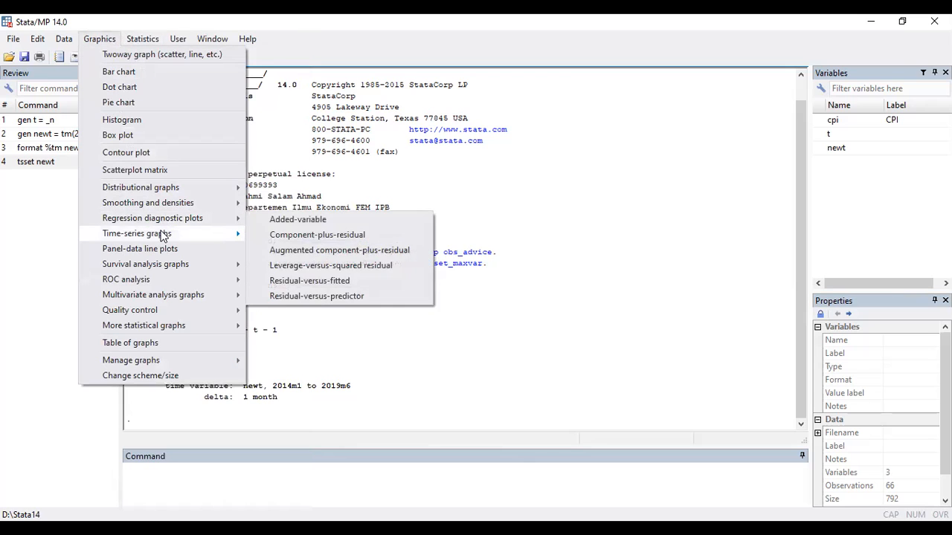
{"action": "mouse_move", "coordinate": [141, 38]}
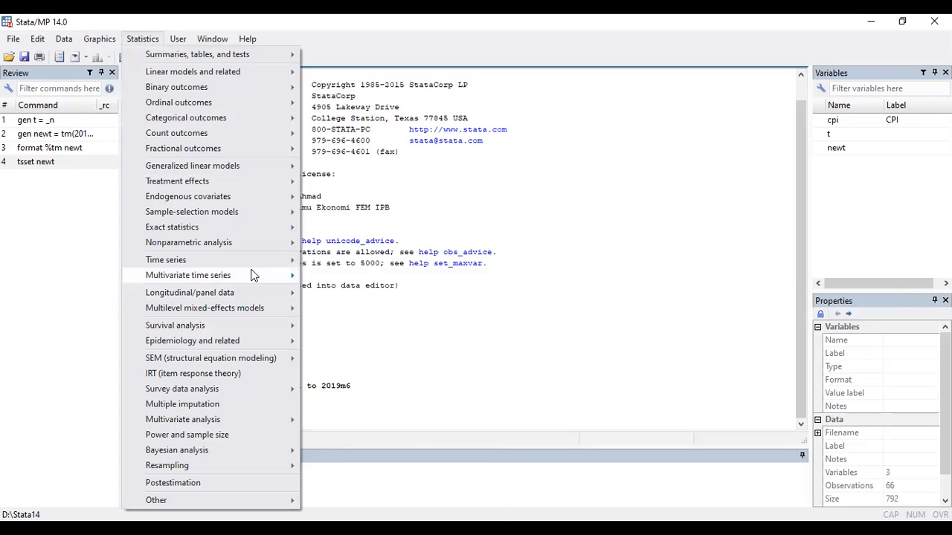
{"action": "mouse_move", "coordinate": [257, 261]}
{"action": "mouse_move", "coordinate": [436, 505]}
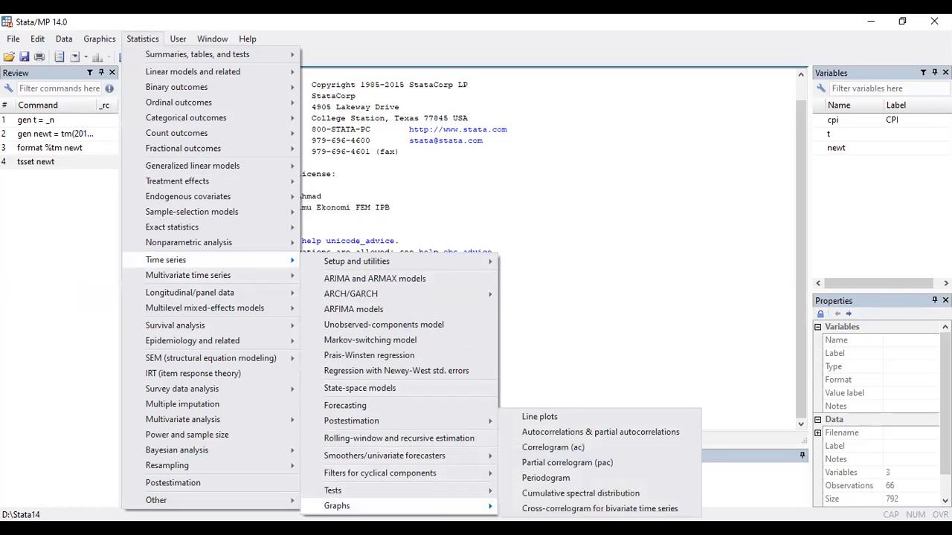
{"action": "left_click", "coordinate": [540, 417]}
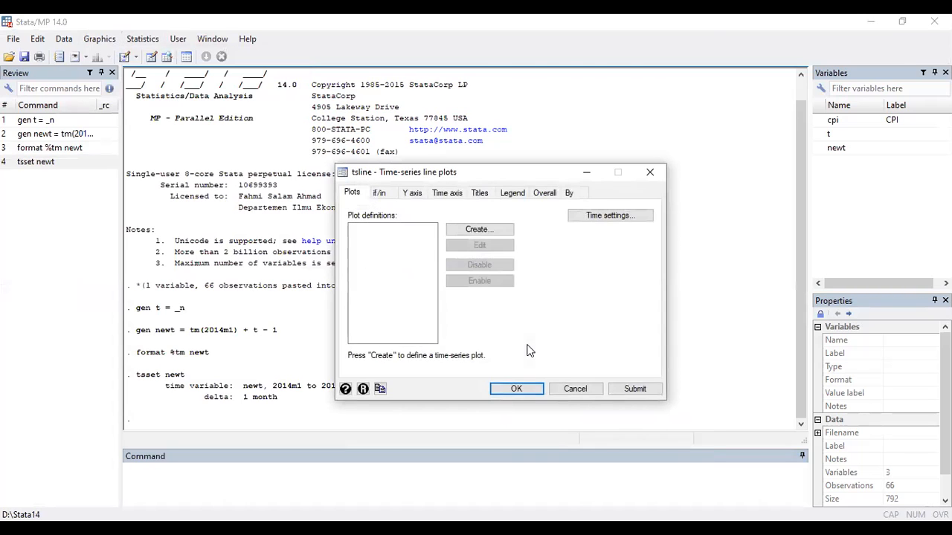
{"action": "left_click", "coordinate": [482, 232]}
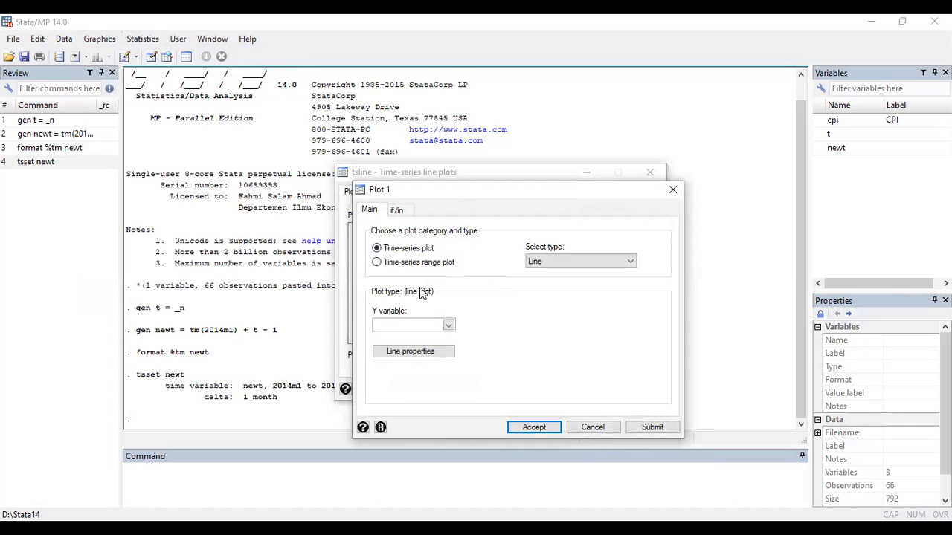
{"action": "left_click", "coordinate": [449, 324]}
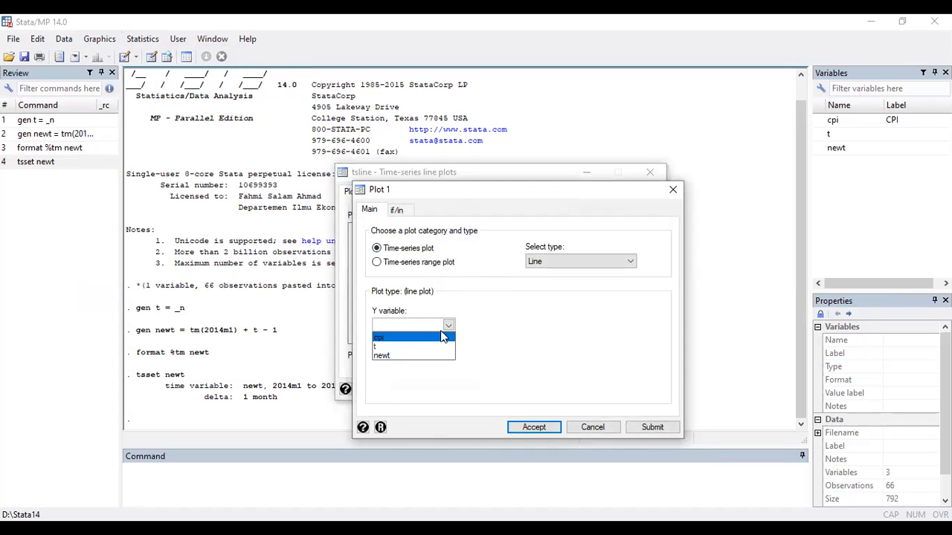
{"action": "left_click", "coordinate": [398, 338]}
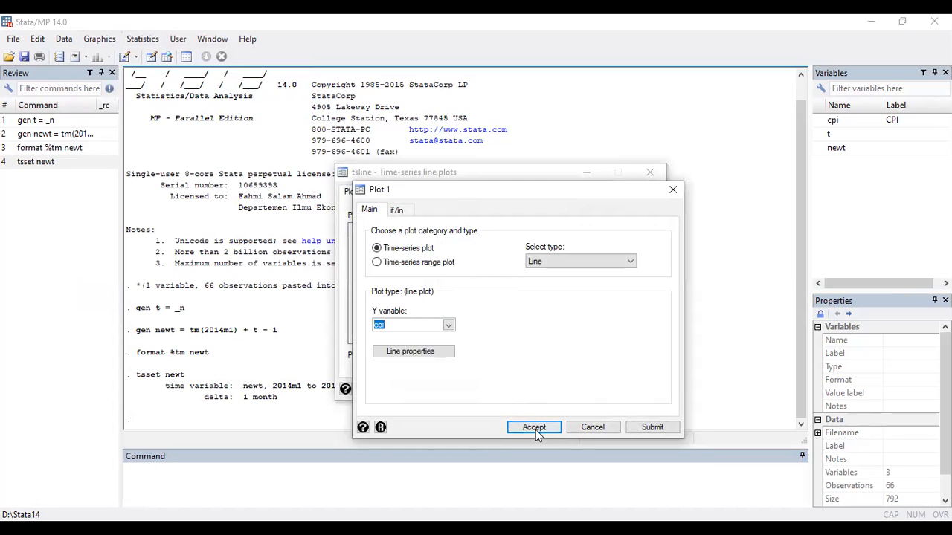
{"action": "left_click", "coordinate": [534, 427]}
{"action": "left_click", "coordinate": [520, 388]}
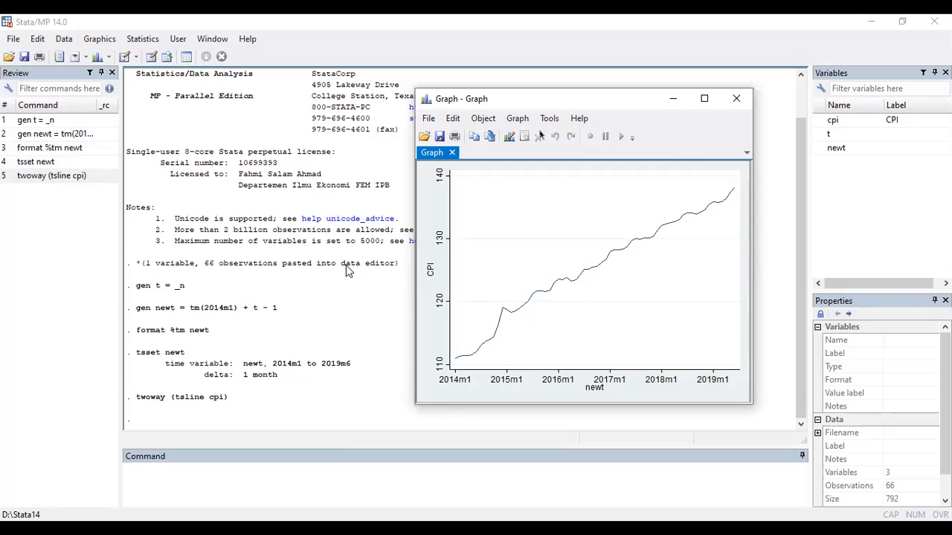
{"action": "left_click", "coordinate": [354, 301]}
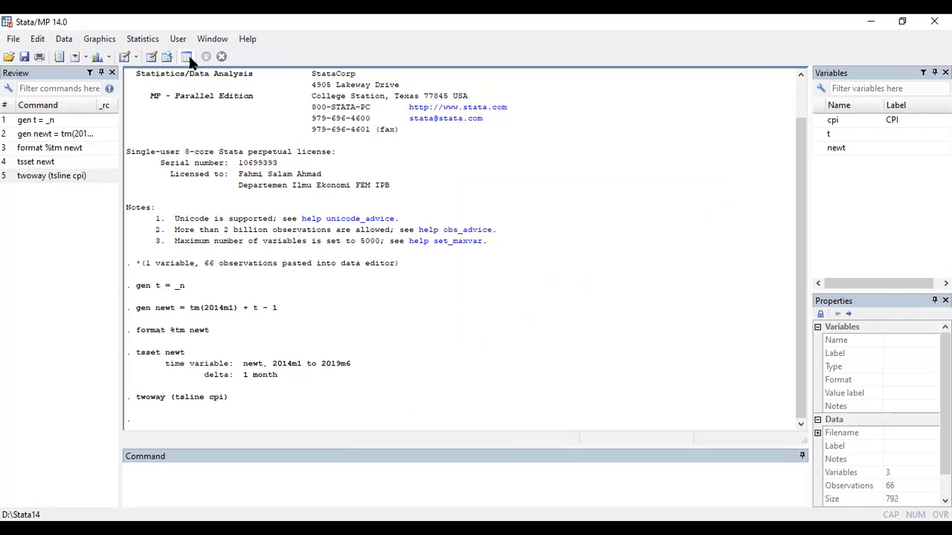
Run an Augmented Dickey-Fuller unit-root test on cpi with 0 lagged differences and check its MacKinnon p-value
{"action": "left_click", "coordinate": [132, 37]}
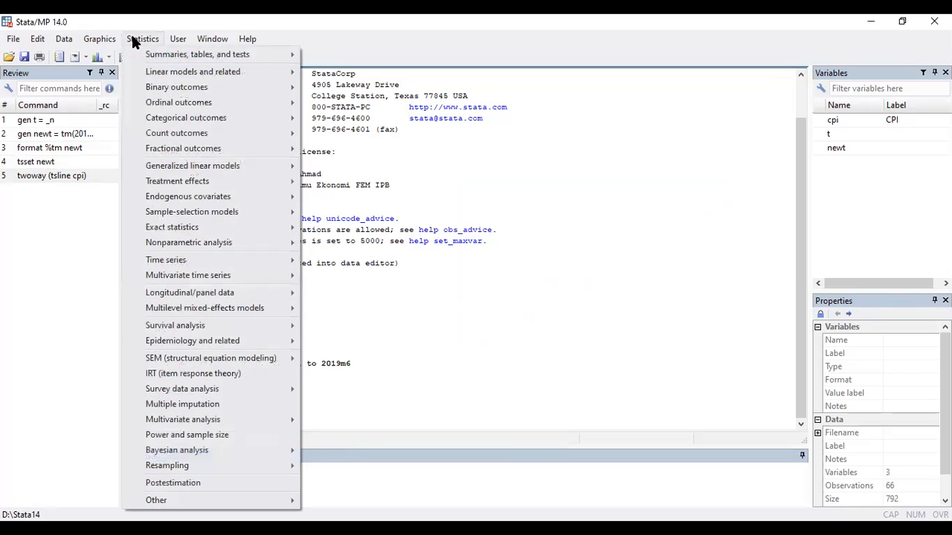
{"action": "mouse_move", "coordinate": [246, 262]}
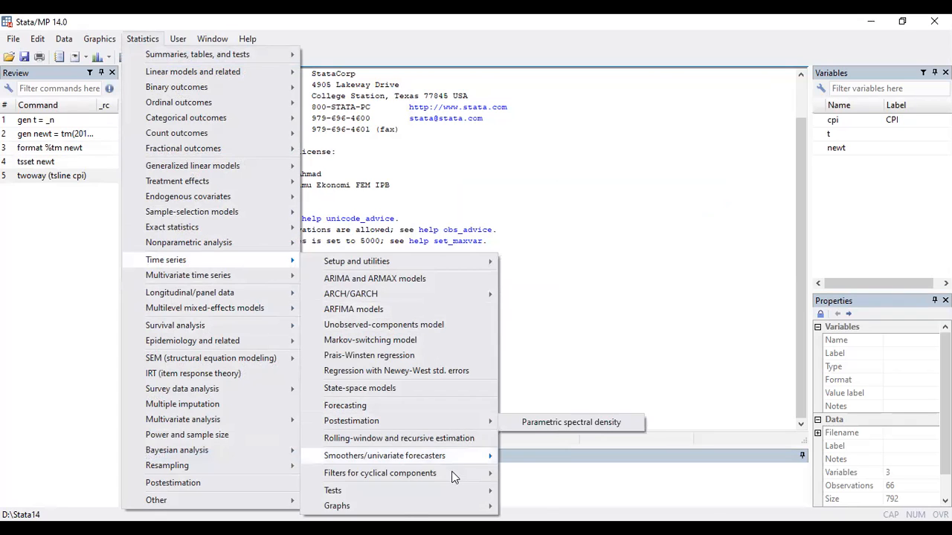
{"action": "mouse_move", "coordinate": [410, 491]}
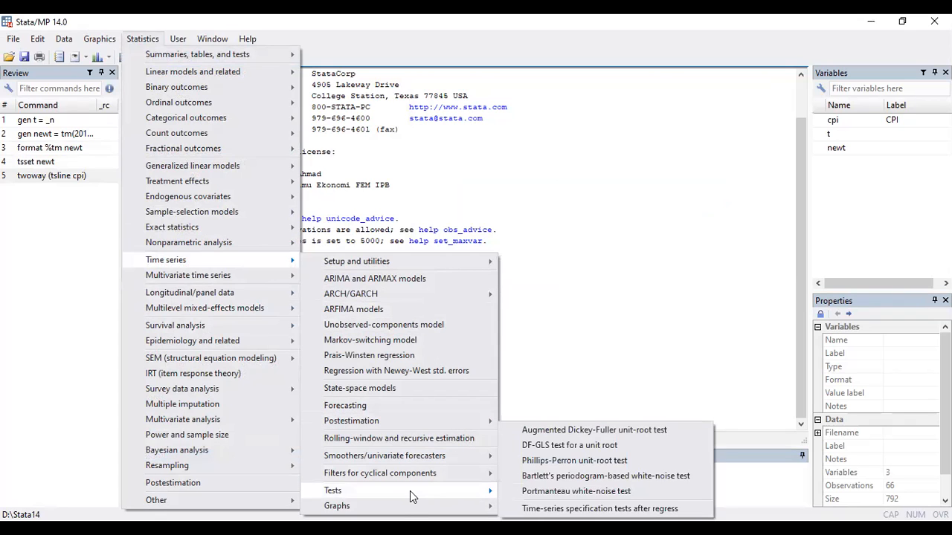
{"action": "left_click", "coordinate": [557, 431]}
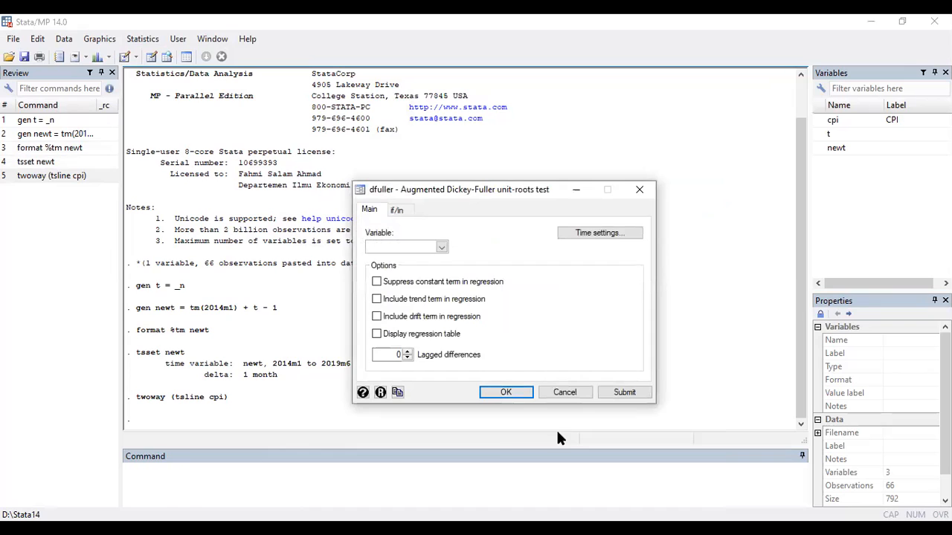
{"action": "left_click", "coordinate": [443, 245]}
{"action": "left_click", "coordinate": [389, 256]}
{"action": "left_click", "coordinate": [504, 393]}
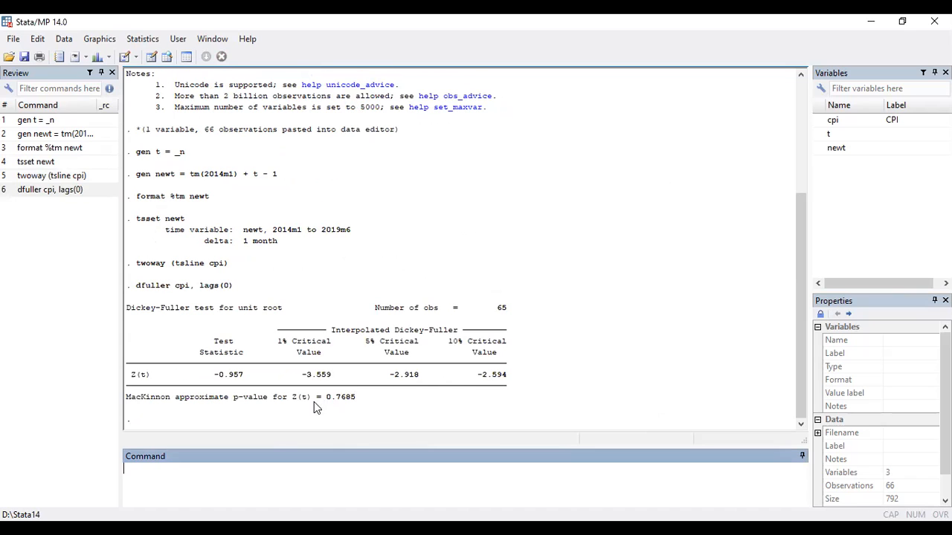
{"action": "mouse_move", "coordinate": [327, 399]}
{"action": "left_mouse_down"}
{"action": "mouse_move", "coordinate": [358, 400]}
{"action": "mouse_move", "coordinate": [329, 401]}
{"action": "left_mouse_up"}
{"action": "left_click", "coordinate": [374, 401]}
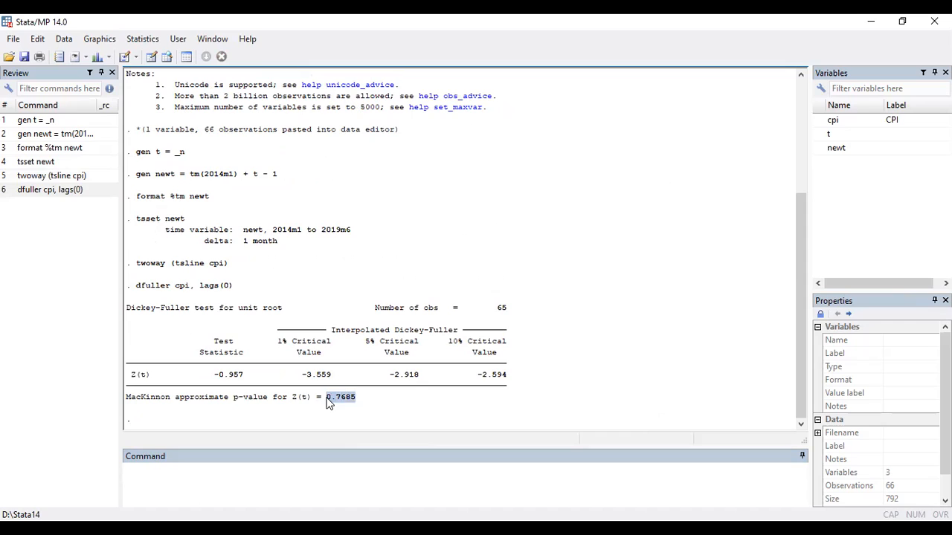
{"action": "left_click", "coordinate": [327, 403]}
Rerun the Dickey-Fuller test on the first difference with dfuller D.cpi, lags(0) and check its p-value
{"action": "left_click", "coordinate": [52, 192]}
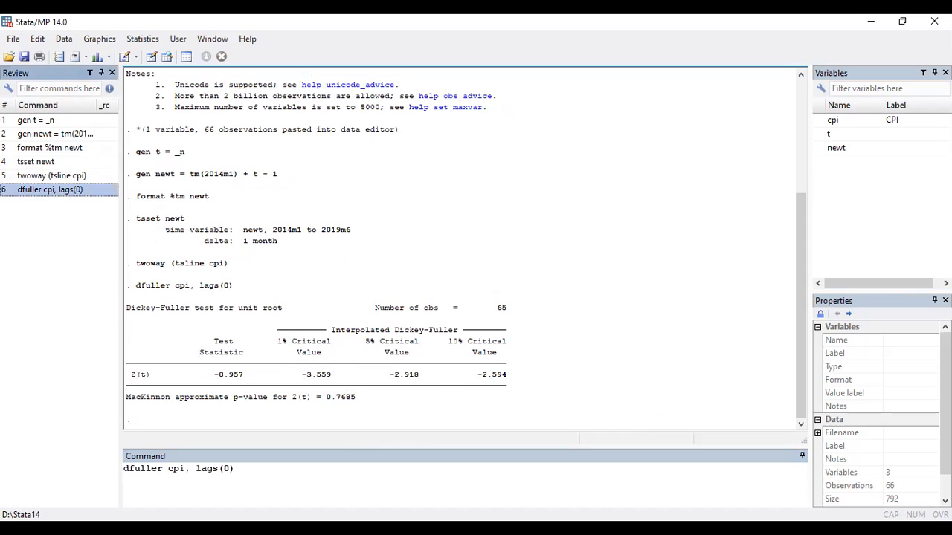
{"action": "left_click", "coordinate": [169, 469]}
{"action": "type", "text": "D."}
{"action": "key", "text": "End"}
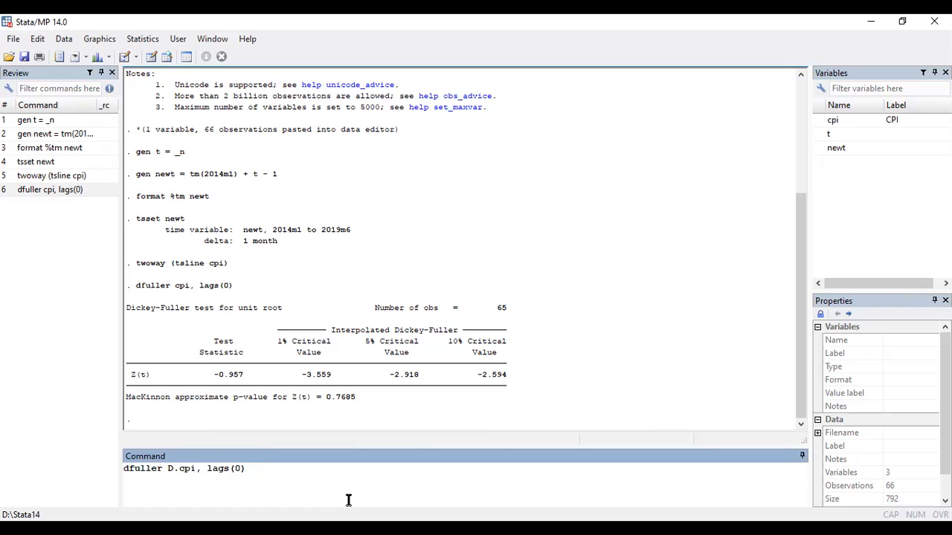
{"action": "key", "text": "Return"}
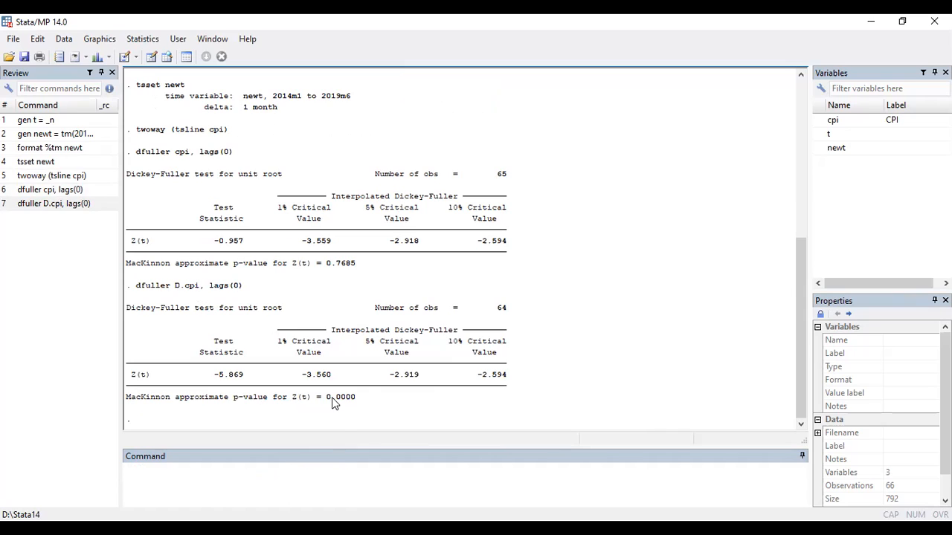
{"action": "left_click_drag", "start_coordinate": [326, 400], "coordinate": [354, 400]}
{"action": "left_click", "coordinate": [355, 402]}
Plot the autocorrelations of the differenced series with the command ac D.cpi
{"action": "left_click", "coordinate": [160, 483]}
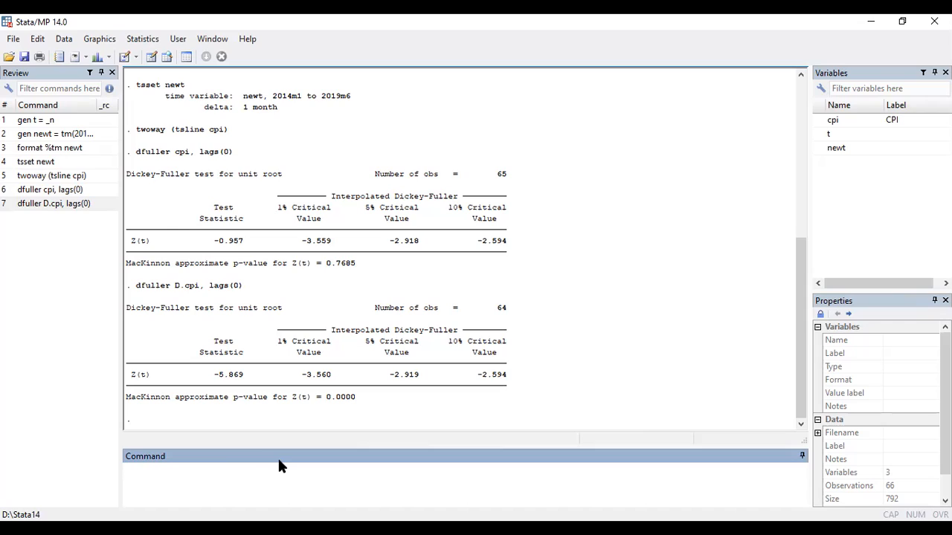
{"action": "type", "text": "ac"}
{"action": "type", "text": "D.cpi"}
{"action": "key", "text": "Return"}
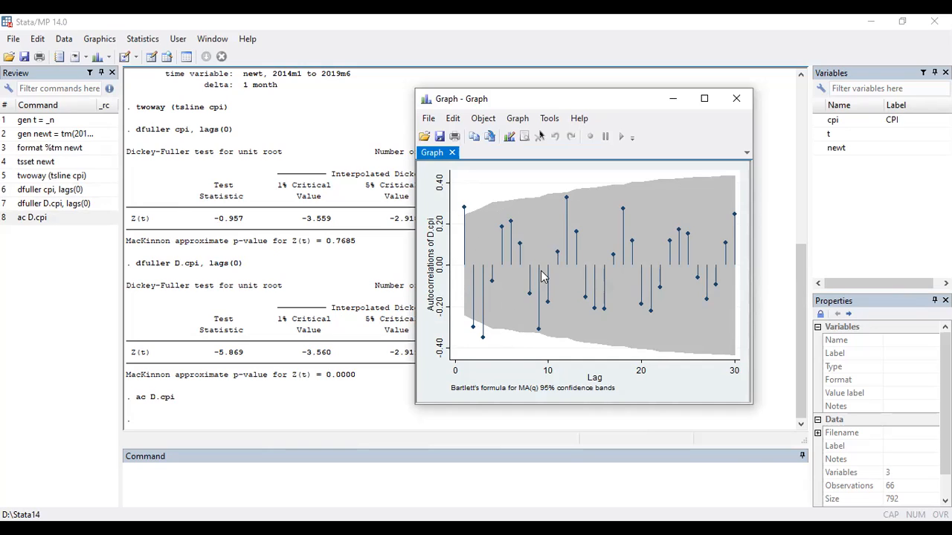
{"action": "left_click", "coordinate": [283, 381]}
Plot the partial autocorrelations of the differenced series with the command pac D.cpi
{"action": "left_click", "coordinate": [206, 474]}
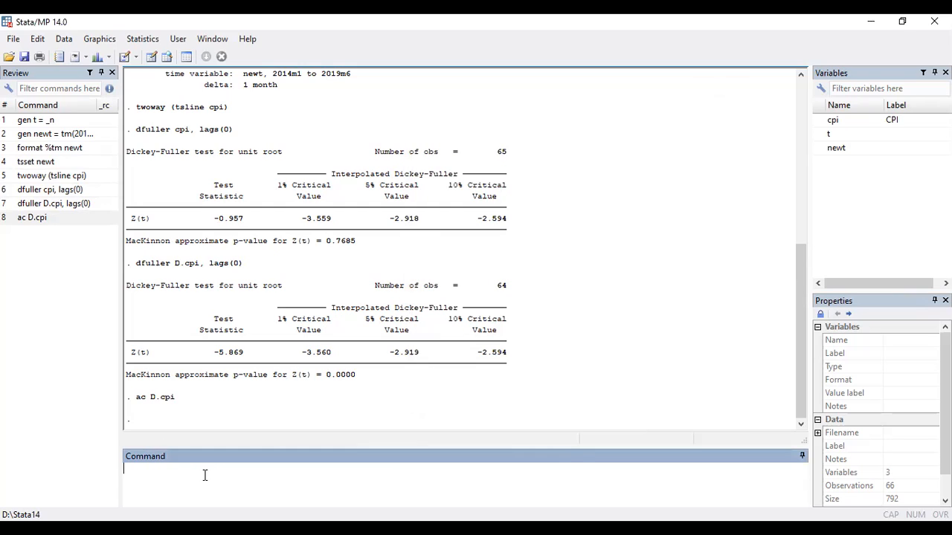
{"action": "type", "text": "pac D.cpi"}
{"action": "key", "text": "Return"}
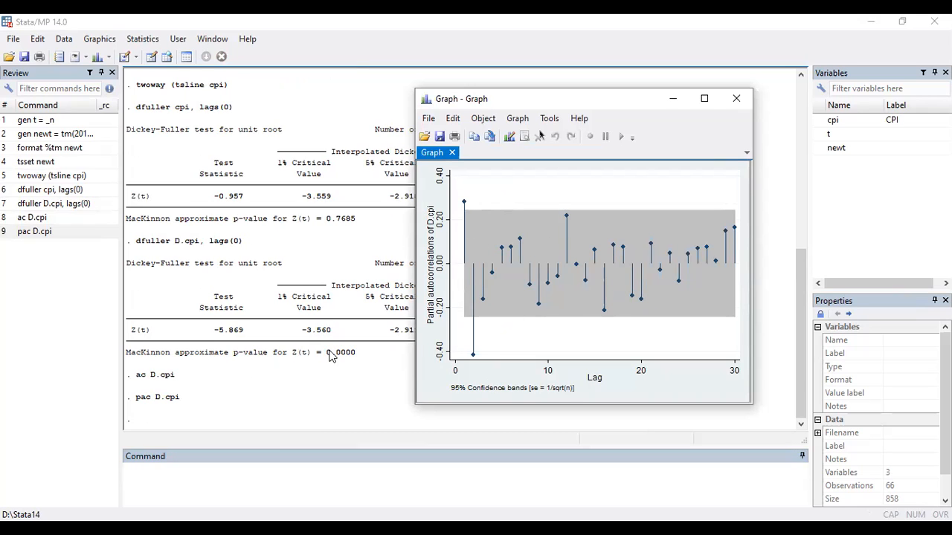
{"action": "left_click", "coordinate": [275, 397]}
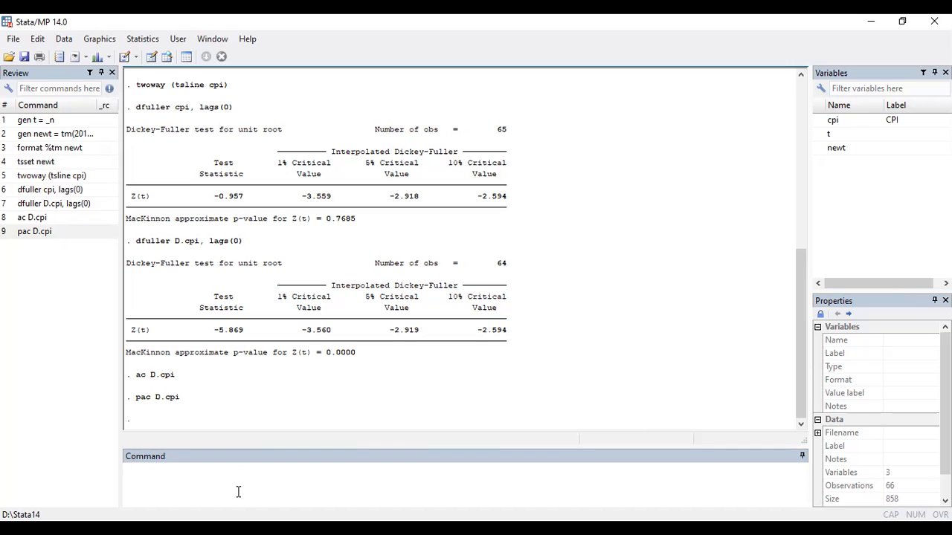
{"action": "left_click", "coordinate": [205, 485]}
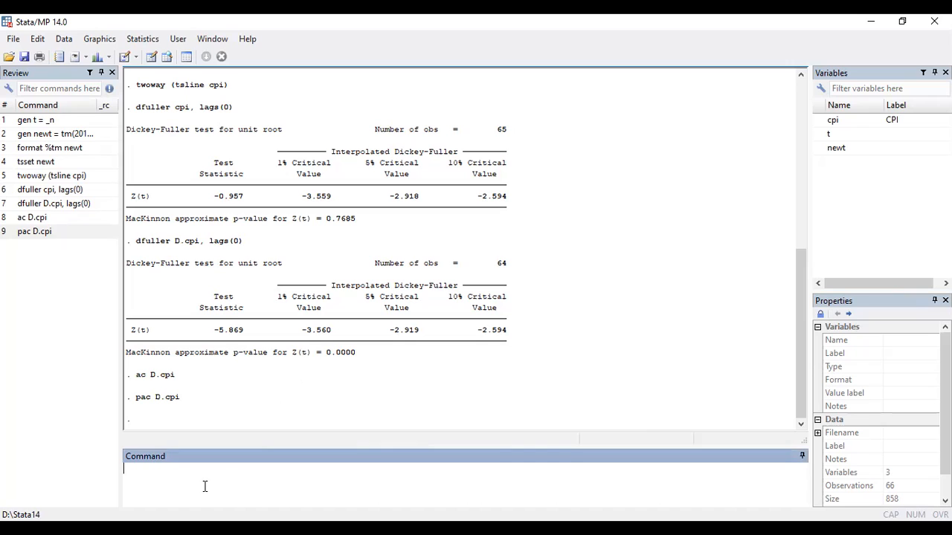
{"action": "left_click", "coordinate": [145, 39]}
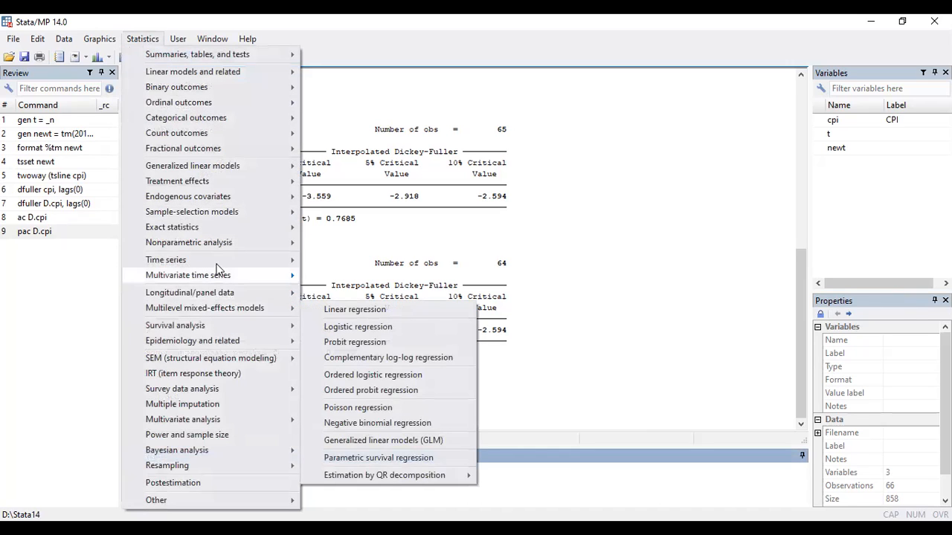
{"action": "mouse_move", "coordinate": [214, 264]}
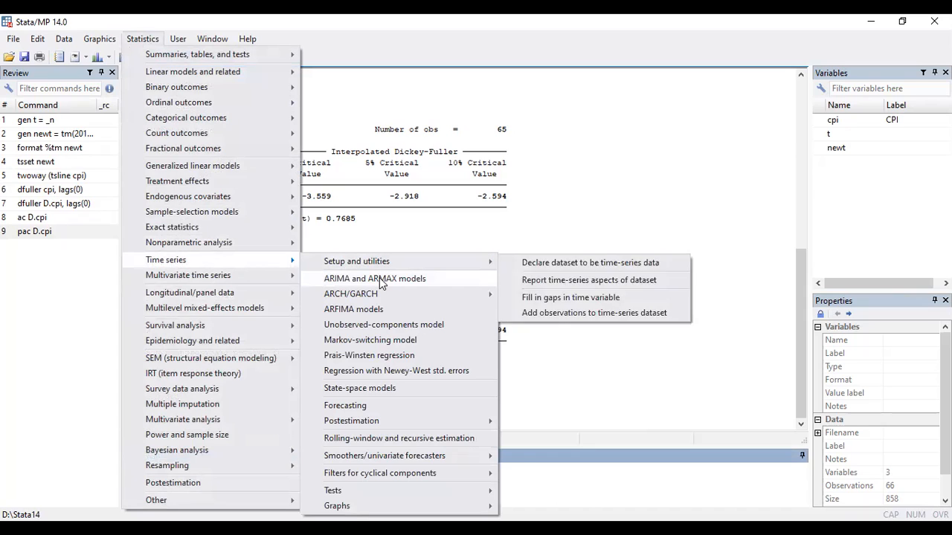
{"action": "left_click", "coordinate": [622, 422]}
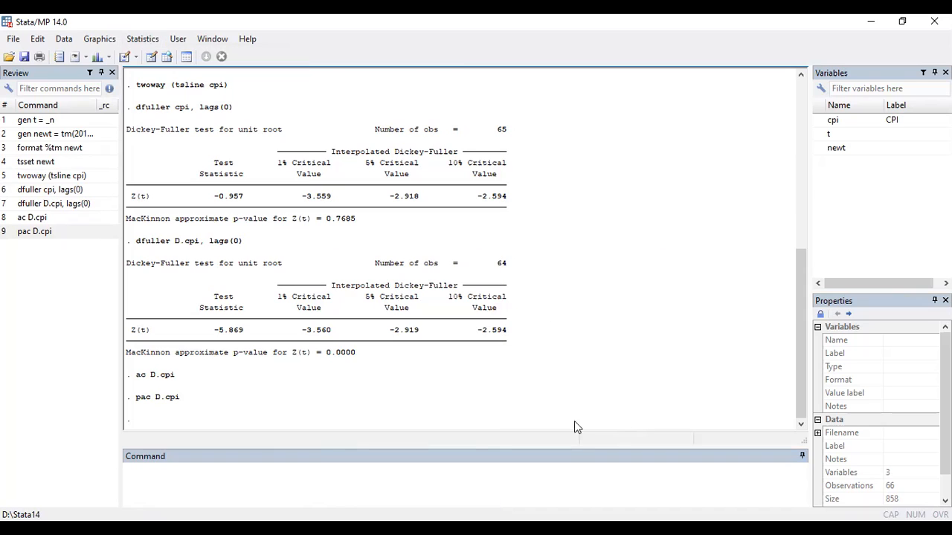
Estimate the model with arima cpi, arima(2,1,3) nolog and check the significance of its MA lag 2 and 3 terms
{"action": "left_click", "coordinate": [206, 486]}
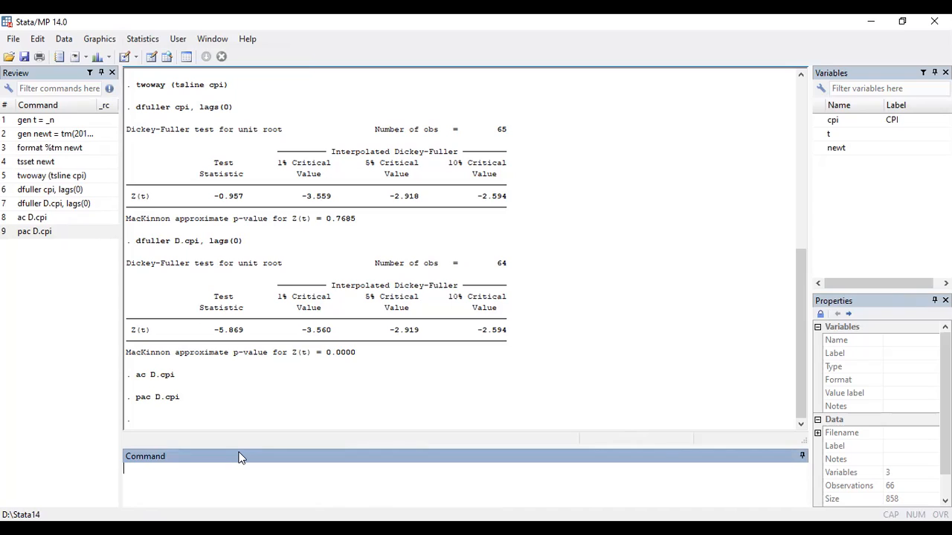
{"action": "type", "text": "arima cpi, arima(2,1,3)"}
{"action": "type", "text": "nolog"}
{"action": "key", "text": "Return"}
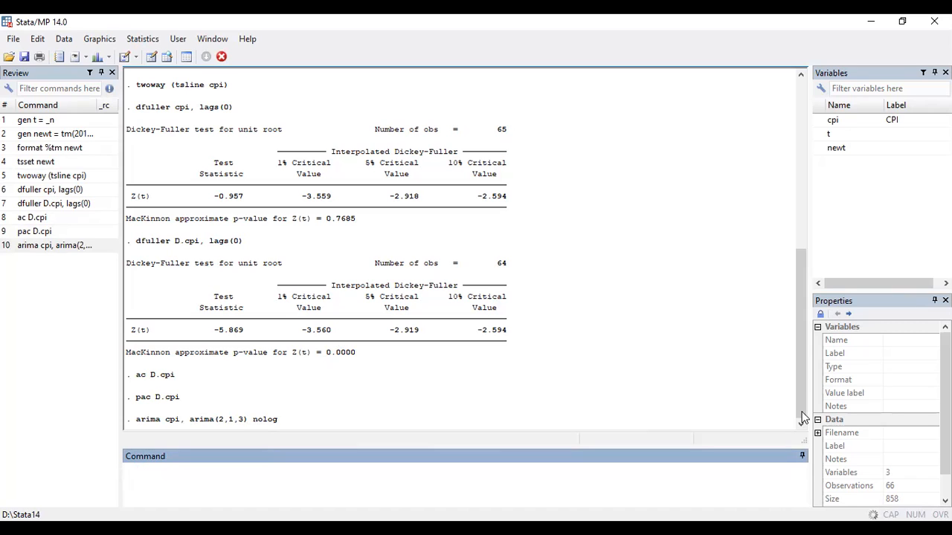
{"action": "left_click_drag", "start_coordinate": [800, 396], "coordinate": [801, 421]}
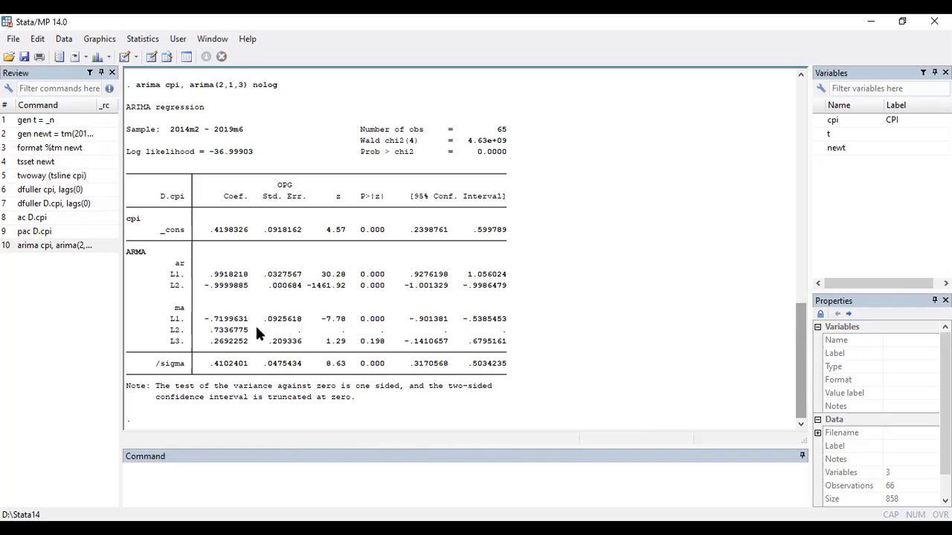
{"action": "double_click", "coordinate": [374, 342]}
{"action": "left_click_drag", "start_coordinate": [370, 332], "coordinate": [376, 332]}
{"action": "left_click_drag", "start_coordinate": [307, 333], "coordinate": [394, 331]}
{"action": "left_click", "coordinate": [299, 332]}
{"action": "left_click", "coordinate": [616, 291]}
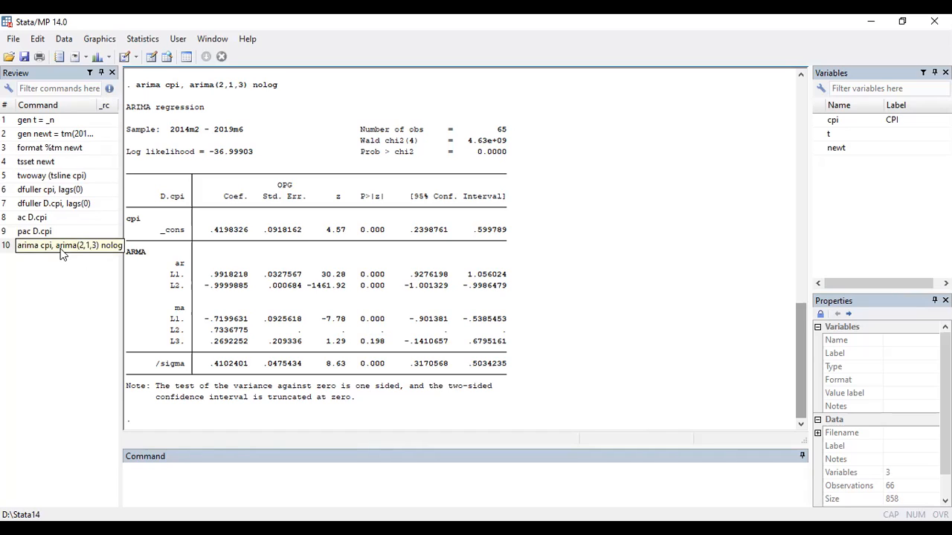
Compute the information criteria of the fitted ARIMA model with estat ic and check its AIC
{"action": "left_click", "coordinate": [213, 493]}
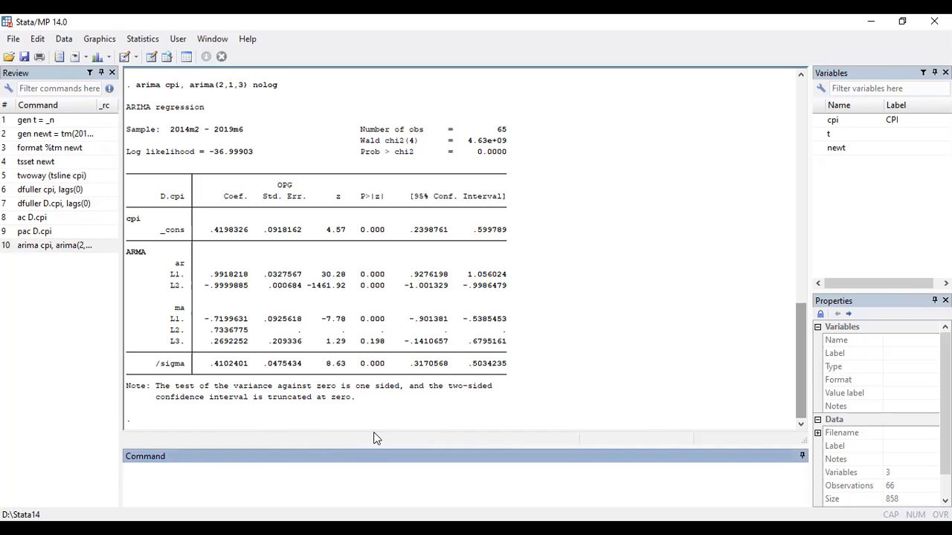
{"action": "type", "text": "estat ic"}
{"action": "key", "text": "Return"}
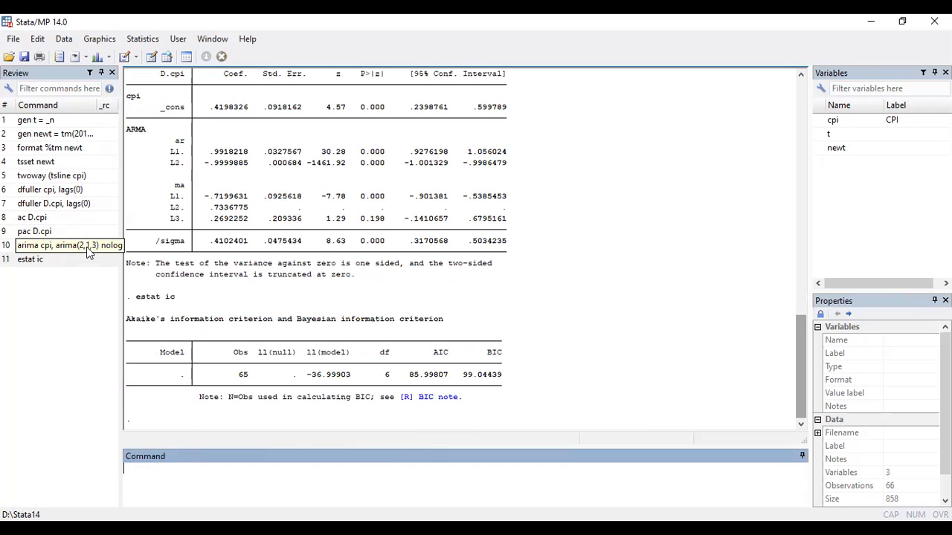
{"action": "left_click_drag", "start_coordinate": [407, 375], "coordinate": [451, 381]}
{"action": "left_click", "coordinate": [452, 381]}
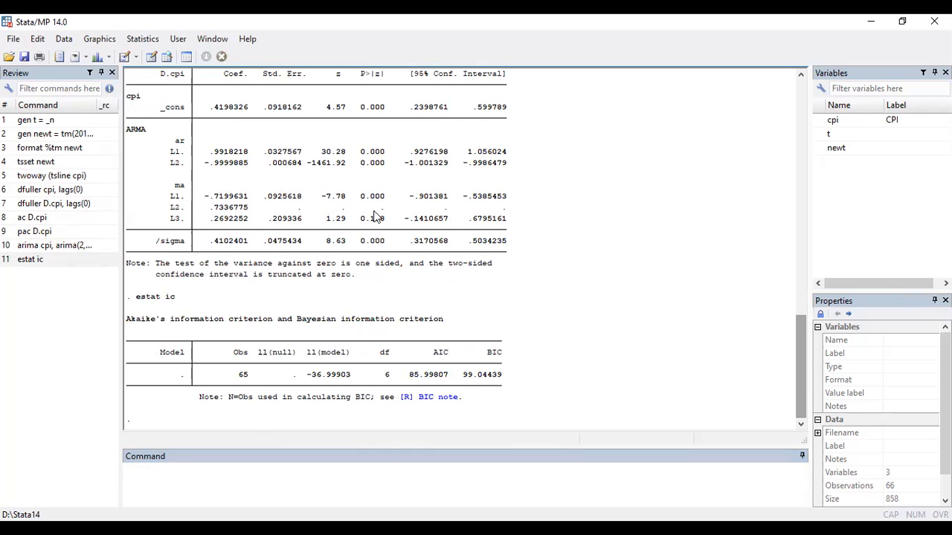
Re-estimate the model without the higher MA lags using the command arima cpi, arima(2,1,1) nolog
{"action": "left_click_drag", "start_coordinate": [393, 220], "coordinate": [358, 220]}
{"action": "left_click", "coordinate": [66, 245]}
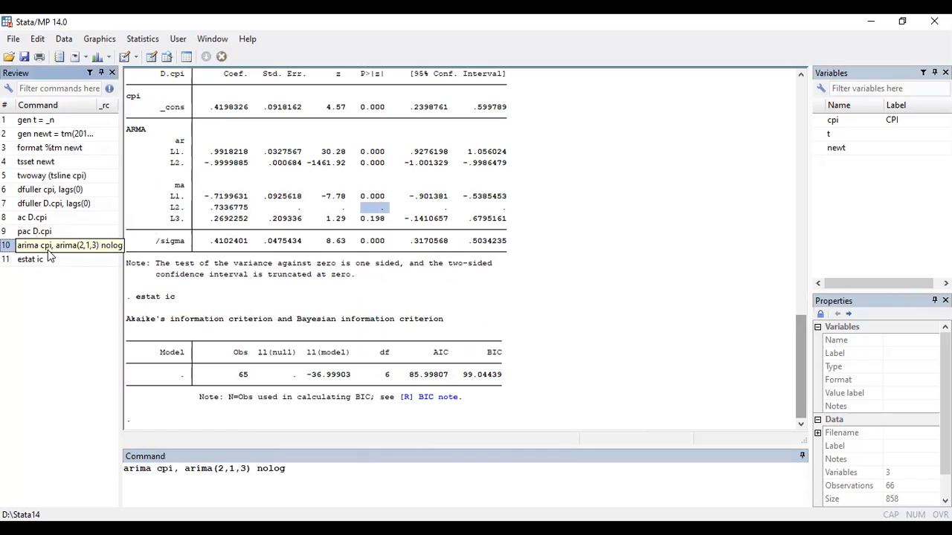
{"action": "left_click", "coordinate": [249, 470]}
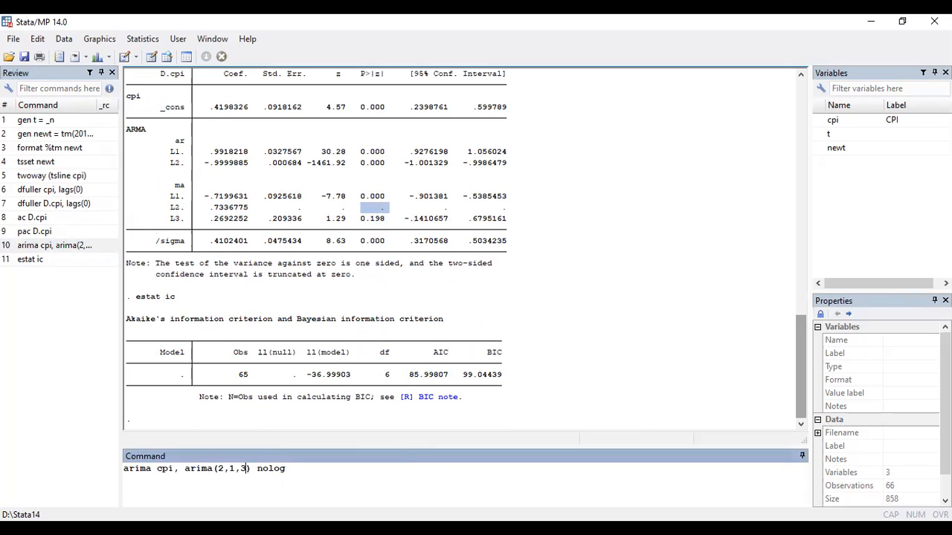
{"action": "key", "text": "BackSpace"}
{"action": "type", "text": "1"}
{"action": "key", "text": "End"}
{"action": "key", "text": "Return"}
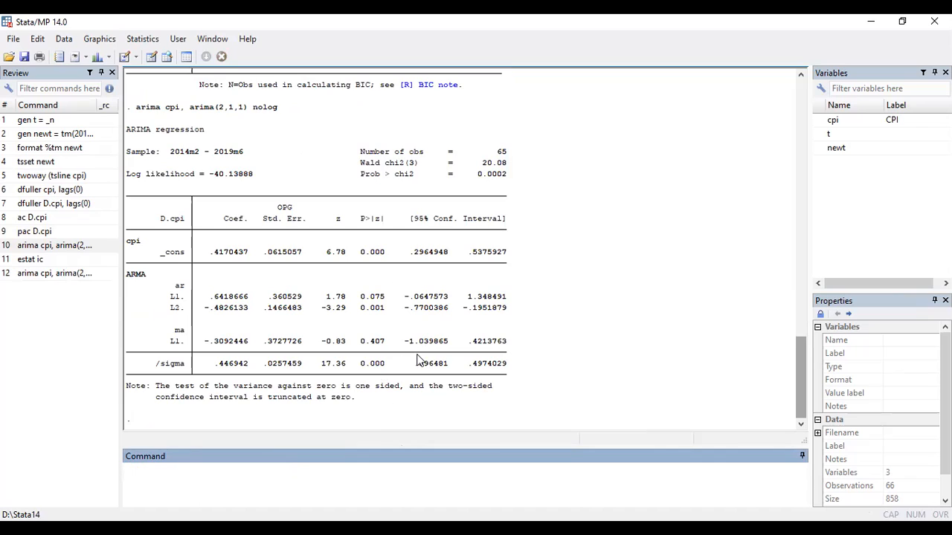
Compute the ARIMA(2,1,1) model's information criteria with estat ic and check the significance of its MA lag 1 term
{"action": "type", "text": "estat ic"}
{"action": "key", "text": "Return"}
{"action": "left_click_drag", "start_coordinate": [802, 374], "coordinate": [812, 411]}
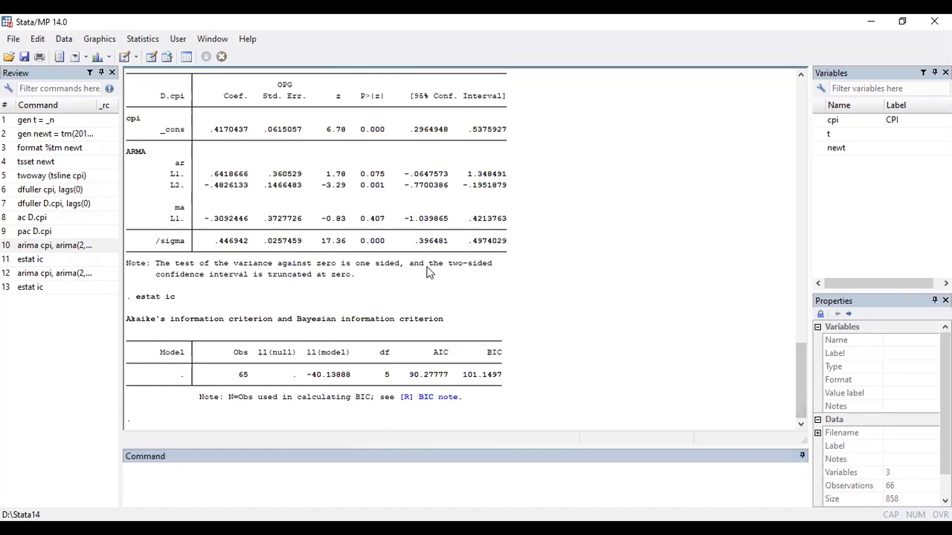
{"action": "left_click", "coordinate": [377, 220]}
{"action": "left_click_drag", "start_coordinate": [389, 220], "coordinate": [360, 220]}
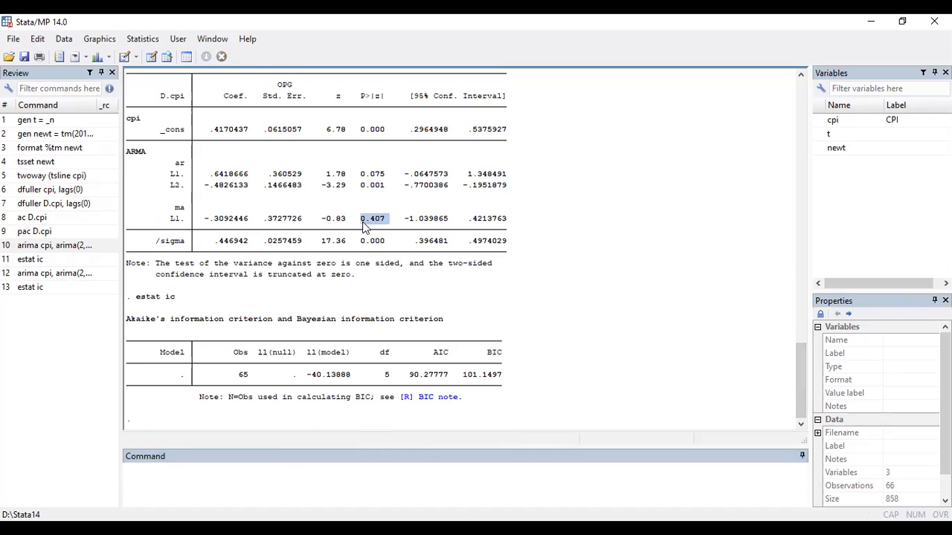
{"action": "left_click", "coordinate": [277, 221]}
{"action": "left_click", "coordinate": [394, 227]}
Estimate the model without an MA term using the command arima cpi, arima(2,1,0) nolog
{"action": "left_click", "coordinate": [47, 274]}
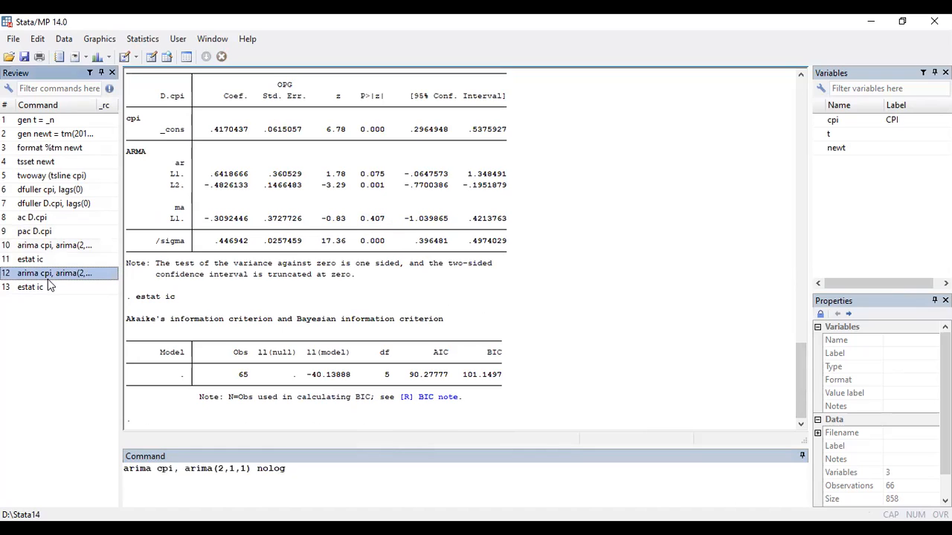
{"action": "left_click", "coordinate": [246, 471]}
{"action": "key", "text": "BackSpace"}
{"action": "type", "text": "0"}
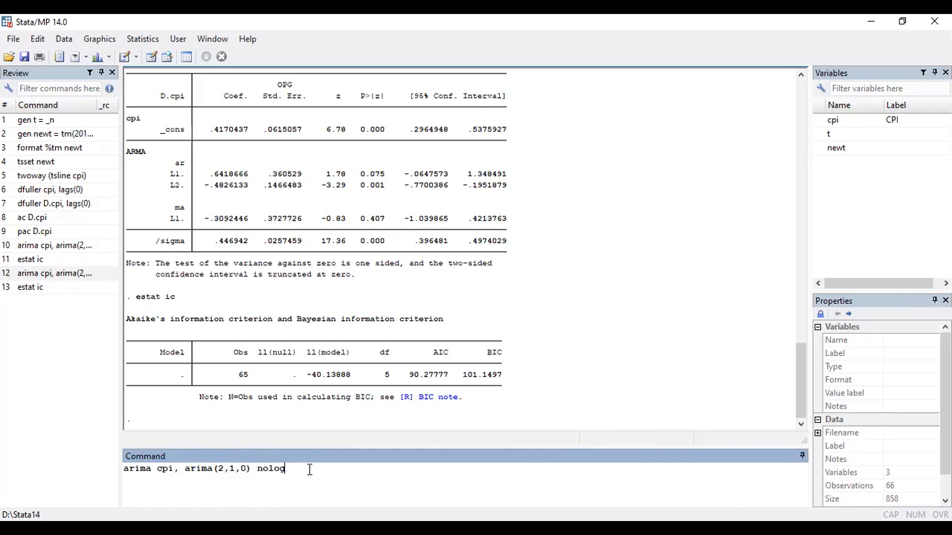
{"action": "key", "text": "Return"}
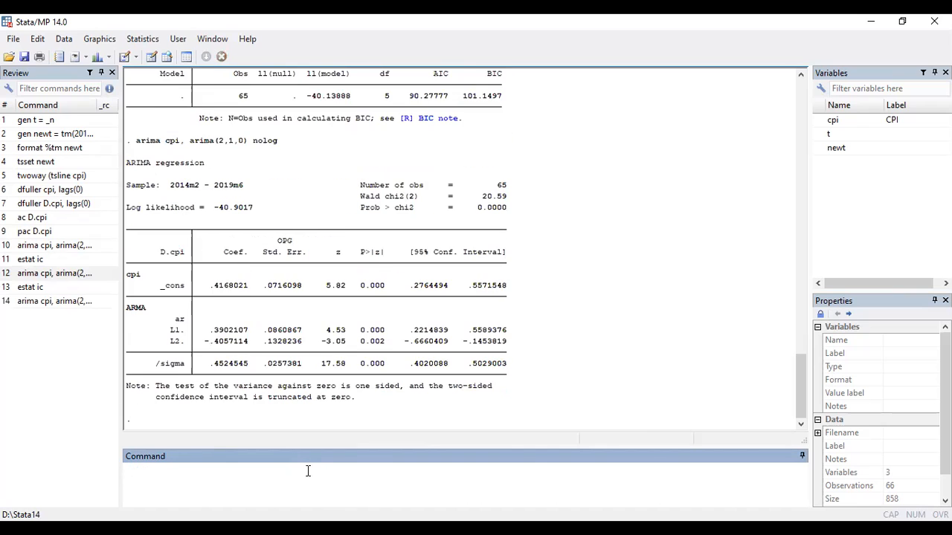
Compute the information criteria of the ARIMA(2,1,0) model with estat ic and compare its results with the earlier models
{"action": "type", "text": "estat ic"}
{"action": "key", "text": "Return"}
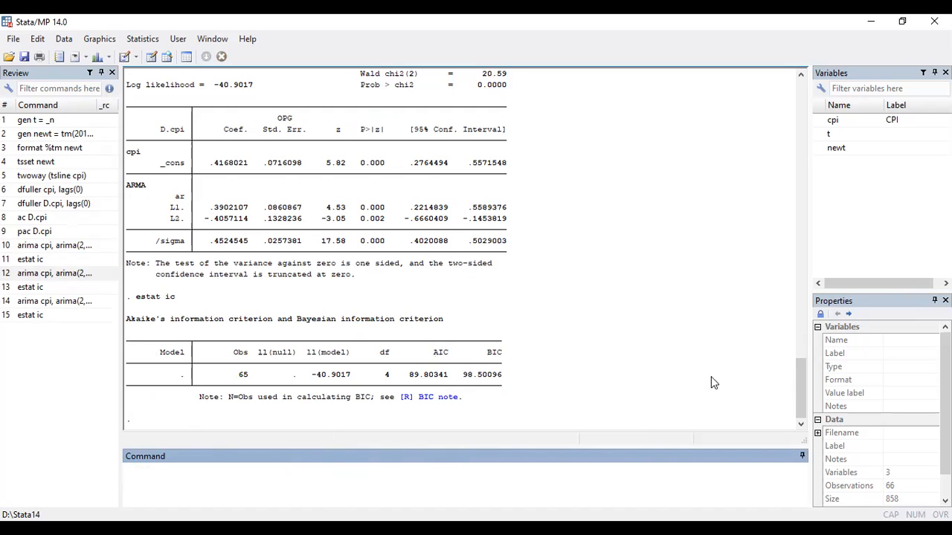
{"action": "left_click_drag", "start_coordinate": [803, 382], "coordinate": [804, 306]}
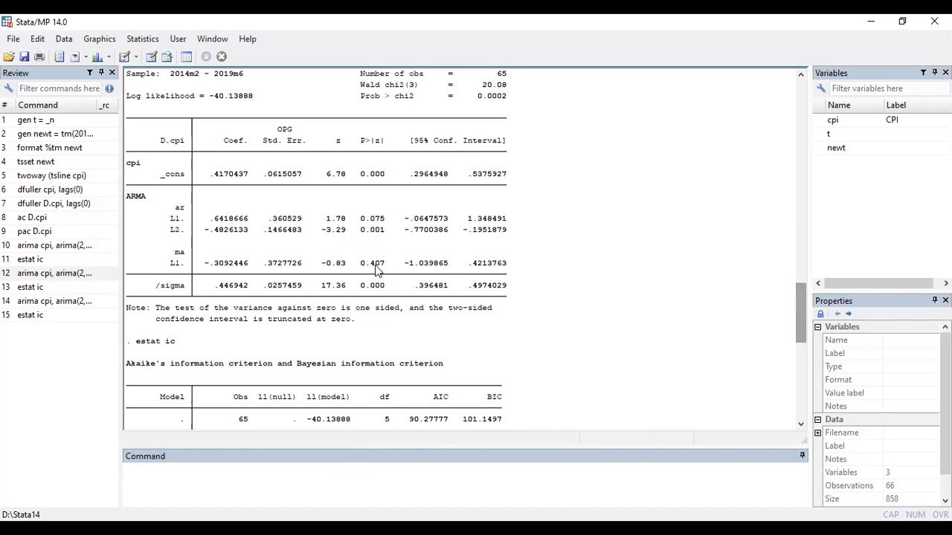
{"action": "left_click_drag", "start_coordinate": [798, 309], "coordinate": [801, 262]}
{"action": "left_click_drag", "start_coordinate": [803, 338], "coordinate": [803, 419]}
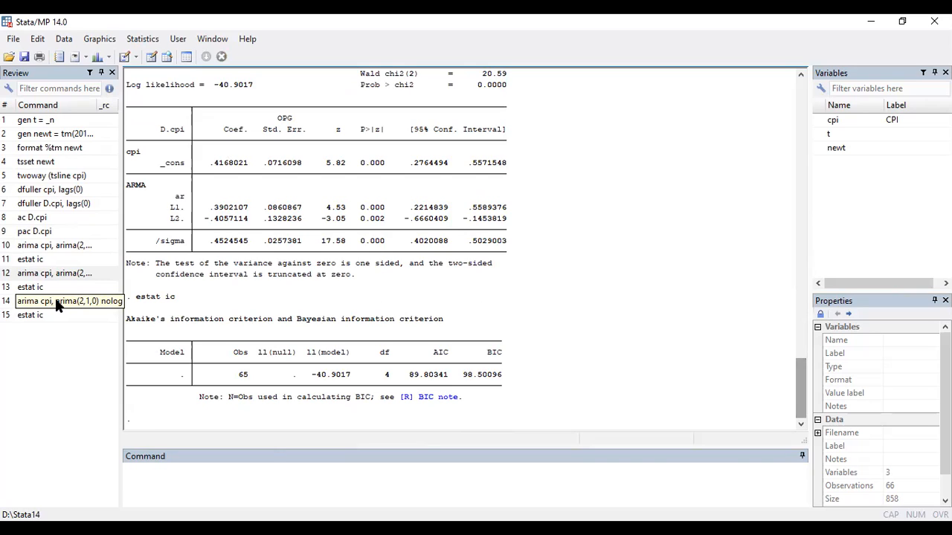
Append 6 observations to the end of the time-series dataset
{"action": "left_click", "coordinate": [149, 40]}
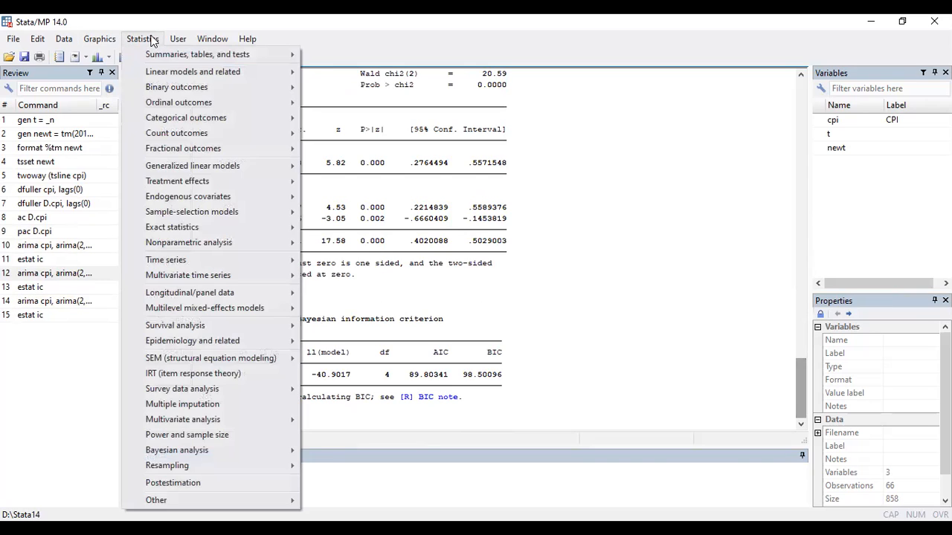
{"action": "mouse_move", "coordinate": [249, 260]}
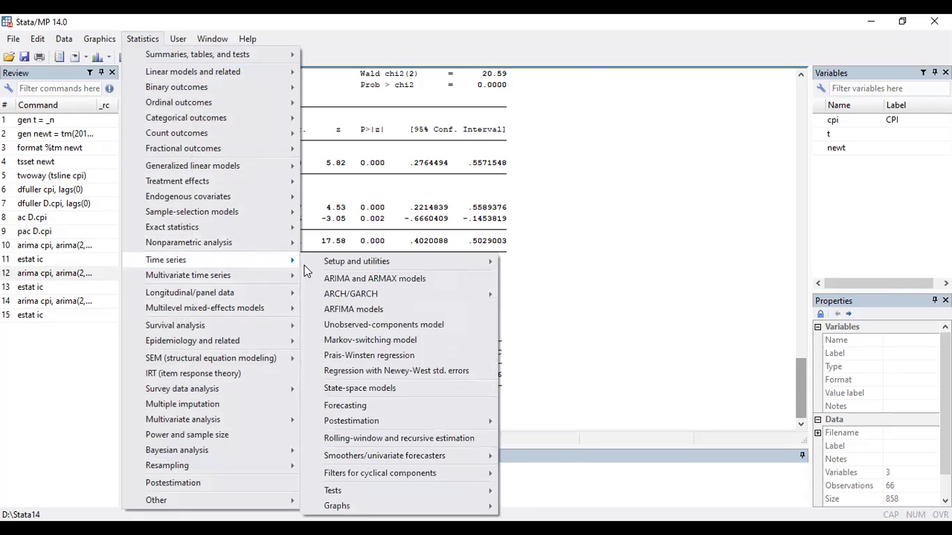
{"action": "mouse_move", "coordinate": [365, 267]}
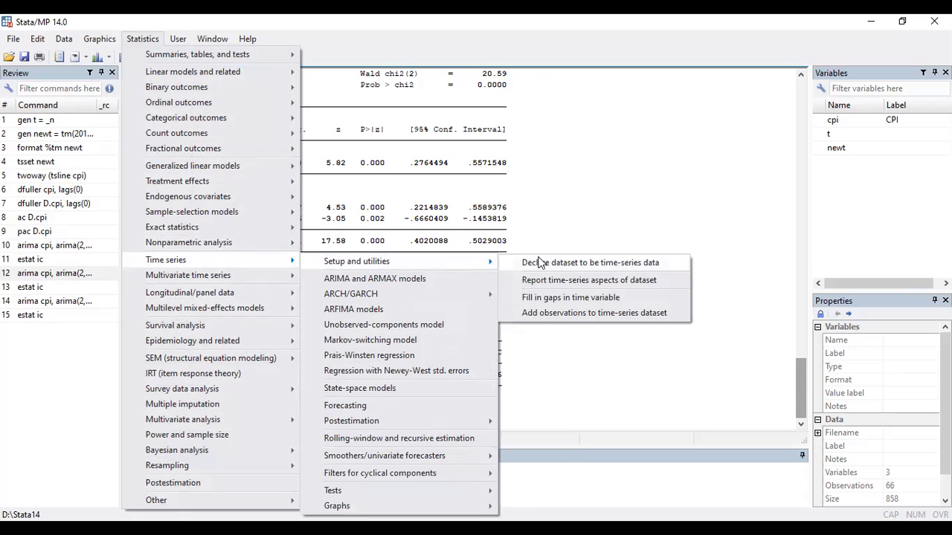
{"action": "left_click", "coordinate": [584, 314]}
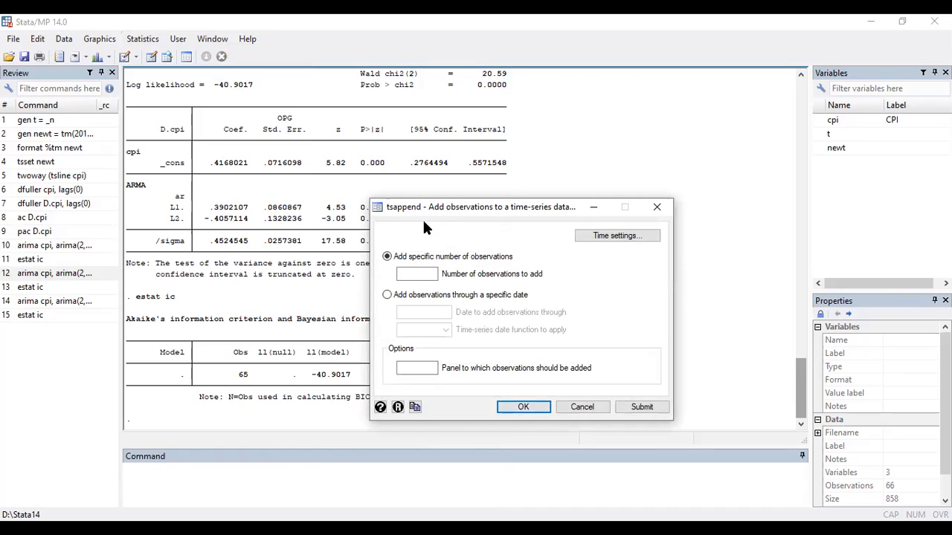
{"action": "left_click", "coordinate": [424, 274]}
{"action": "type", "text": "6"}
{"action": "left_click", "coordinate": [523, 407]}
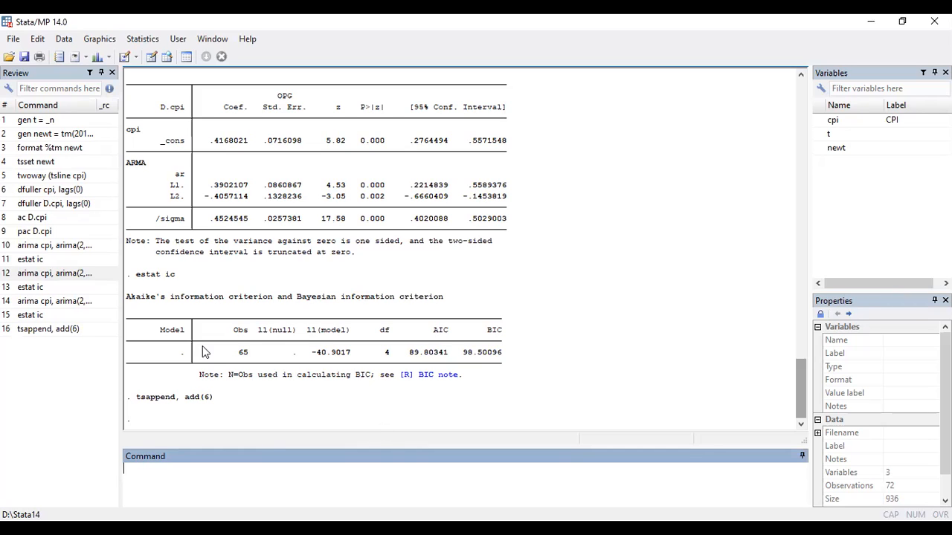
Rerun arima cpi, arima(2,1,0) nolog and generate dynamic forecasts with the command predict fccpi, y dynamic(tm(2019m7))
{"action": "left_click", "coordinate": [58, 302]}
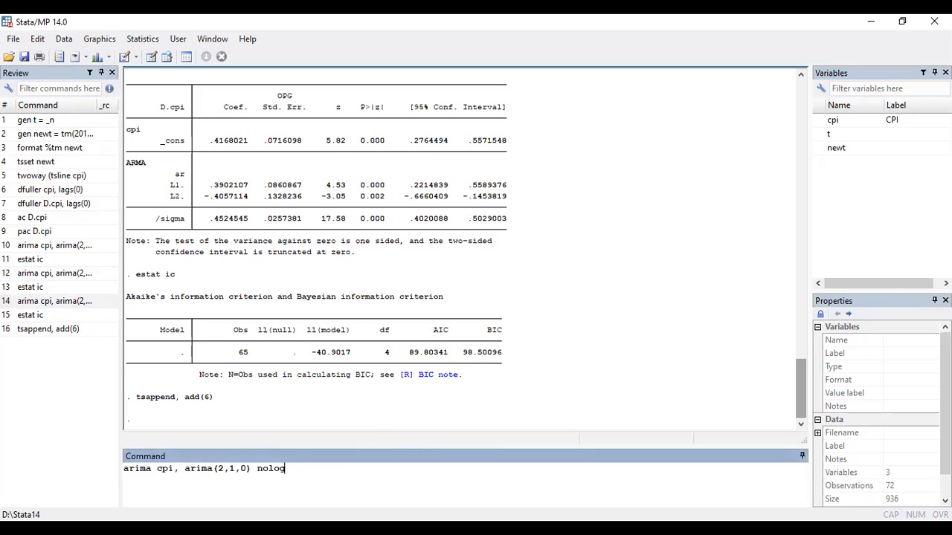
{"action": "key", "text": "Return"}
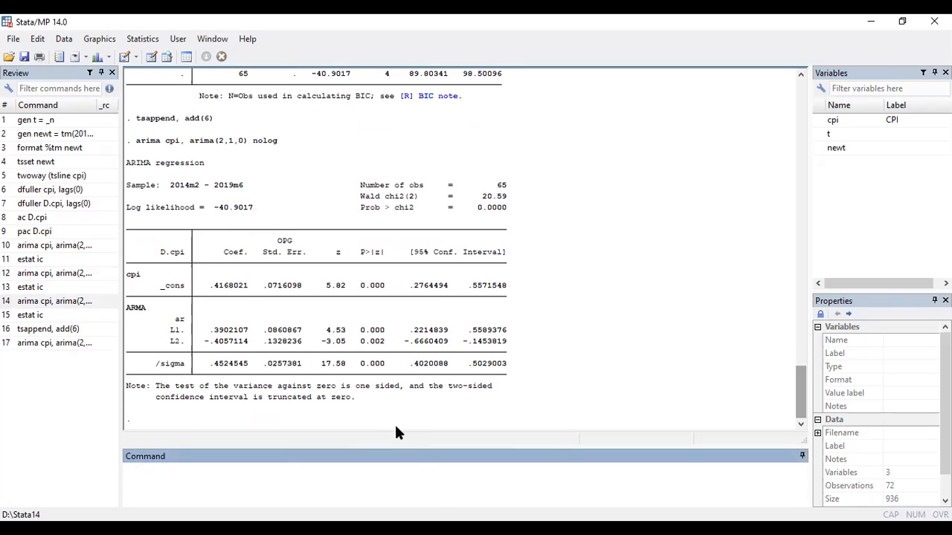
{"action": "type", "text": "predict"}
{"action": "type", "text": "f"}
{"action": "type", "text": "ore"}
{"action": "key", "text": "BackSpace"}
{"action": "key", "text": "BackSpace"}
{"action": "type", "text": "cpi, y dynamic"}
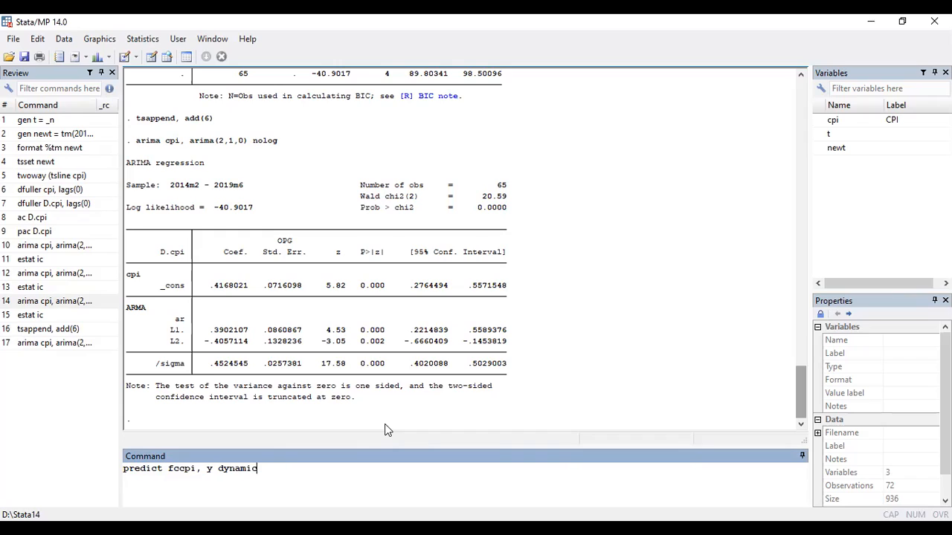
{"action": "type", "text": "("}
{"action": "type", "text": ")tm()"}
{"action": "key", "text": "Left"}
{"action": "type", "text": "2019m7"}
{"action": "key", "text": "Right"}
{"action": "key", "text": "Right"}
{"action": "key", "text": "Return"}
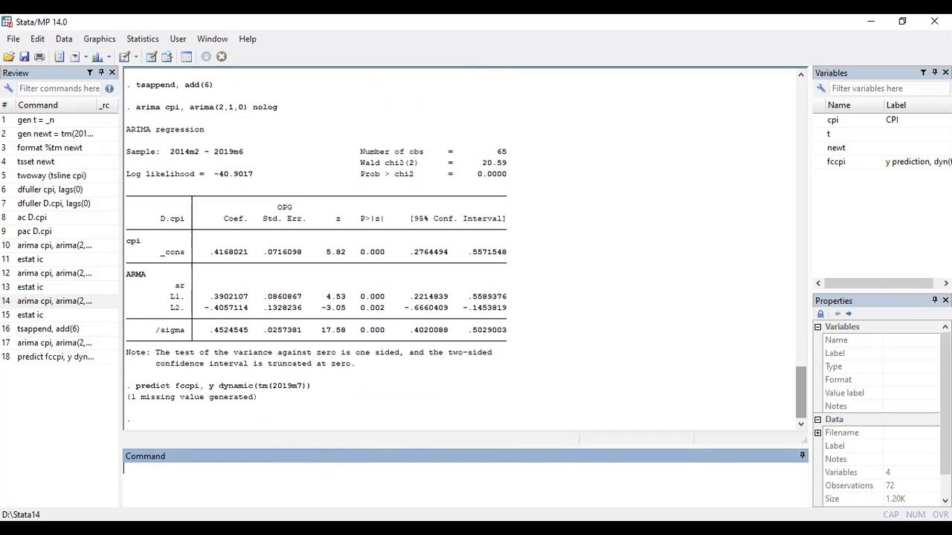
Examine the fccpi forecasts for 2019m7 to 2019m12 in the Data Editor, then return to the results window
{"action": "left_click", "coordinate": [333, 531]}
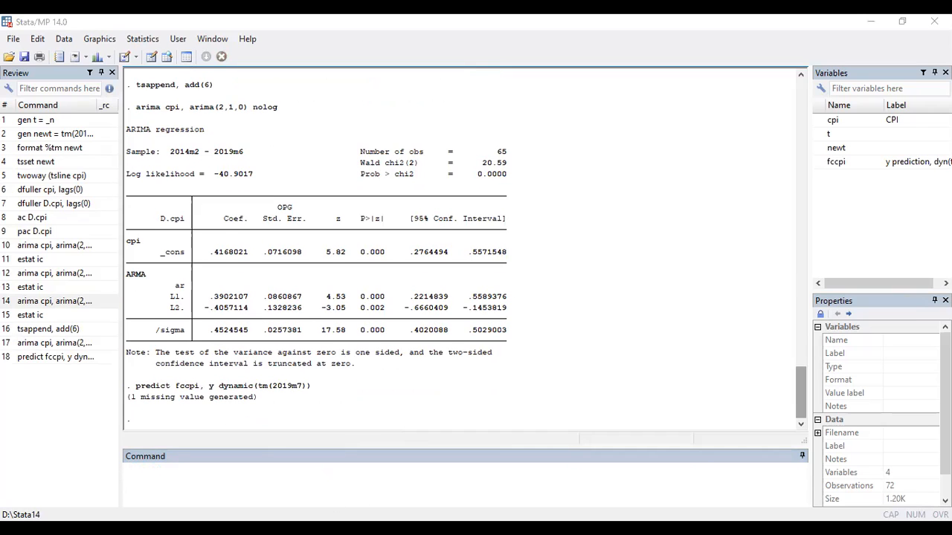
{"action": "left_click", "coordinate": [369, 438]}
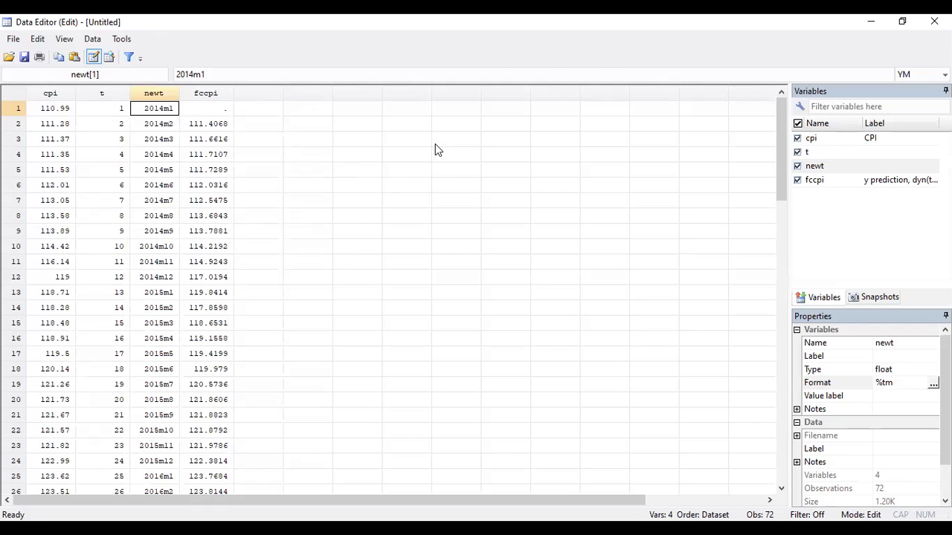
{"action": "left_click_drag", "start_coordinate": [783, 201], "coordinate": [790, 358]}
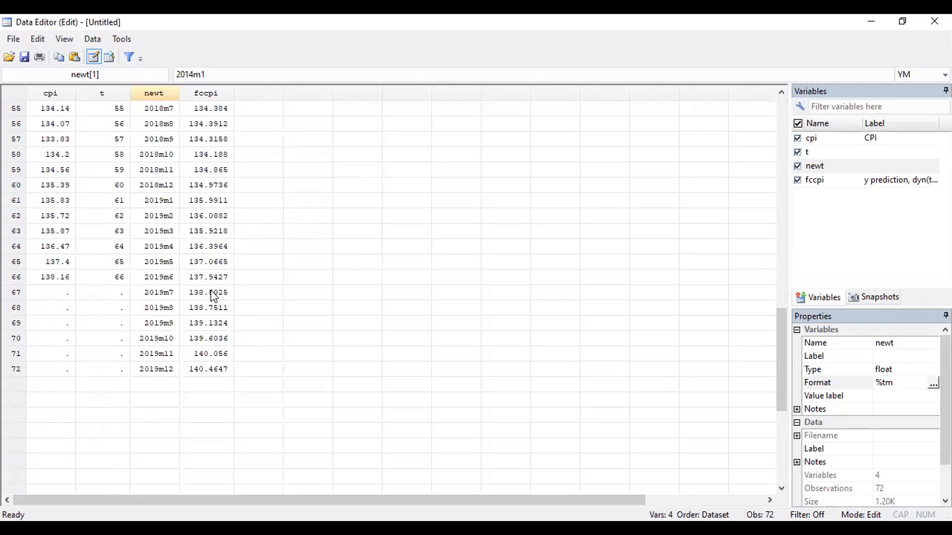
{"action": "left_click", "coordinate": [171, 294]}
{"action": "left_click_drag", "start_coordinate": [170, 294], "coordinate": [171, 374]}
{"action": "left_click", "coordinate": [172, 374]}
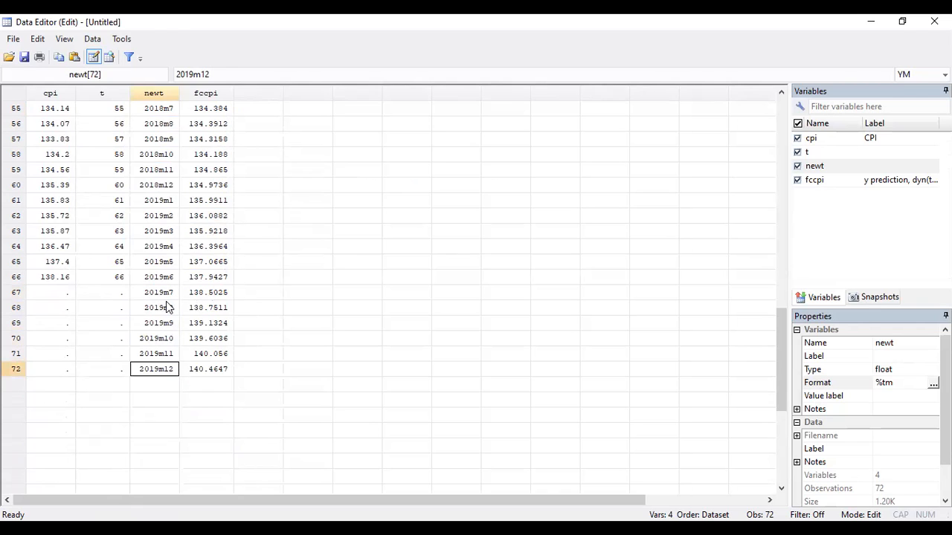
{"action": "left_click_drag", "start_coordinate": [168, 294], "coordinate": [170, 359]}
{"action": "left_click", "coordinate": [192, 374]}
{"action": "left_click_drag", "start_coordinate": [213, 294], "coordinate": [214, 367]}
{"action": "left_click", "coordinate": [213, 370]}
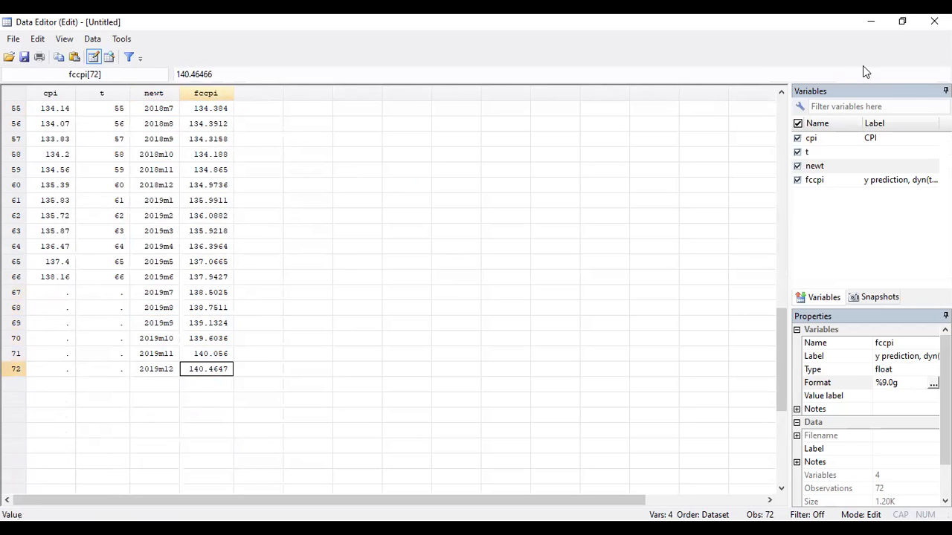
{"action": "left_click", "coordinate": [871, 23]}
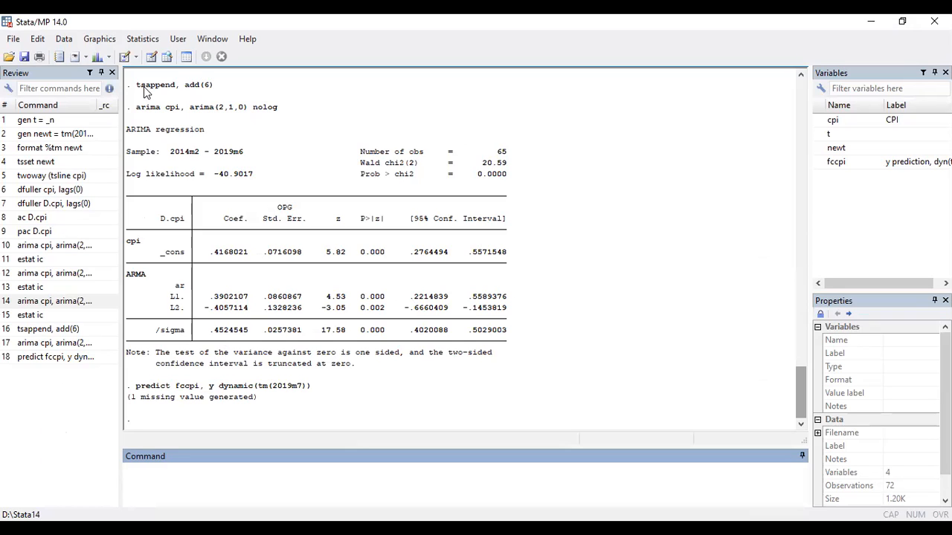
Add a line plot of fccpi to the existing cpi time-series plot and draw both series in one graph
{"action": "left_click", "coordinate": [134, 41]}
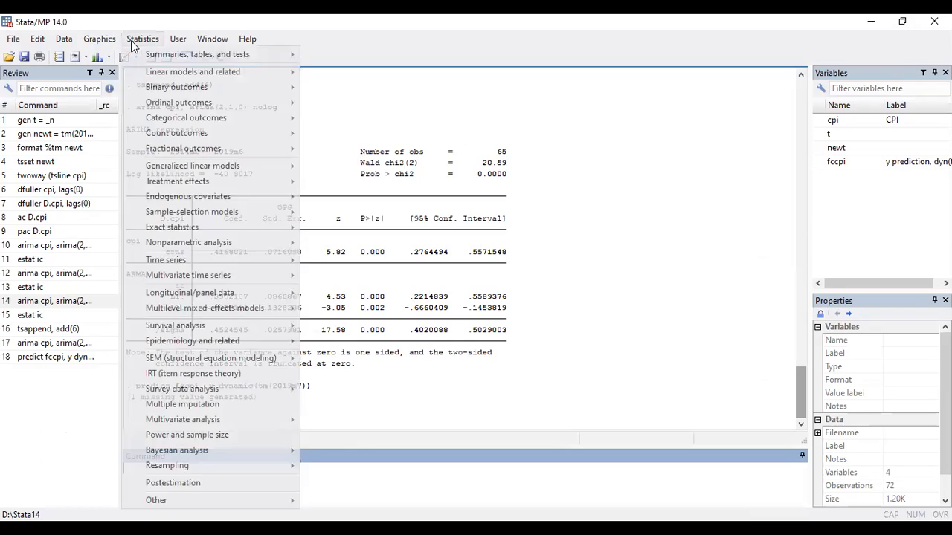
{"action": "mouse_move", "coordinate": [246, 264]}
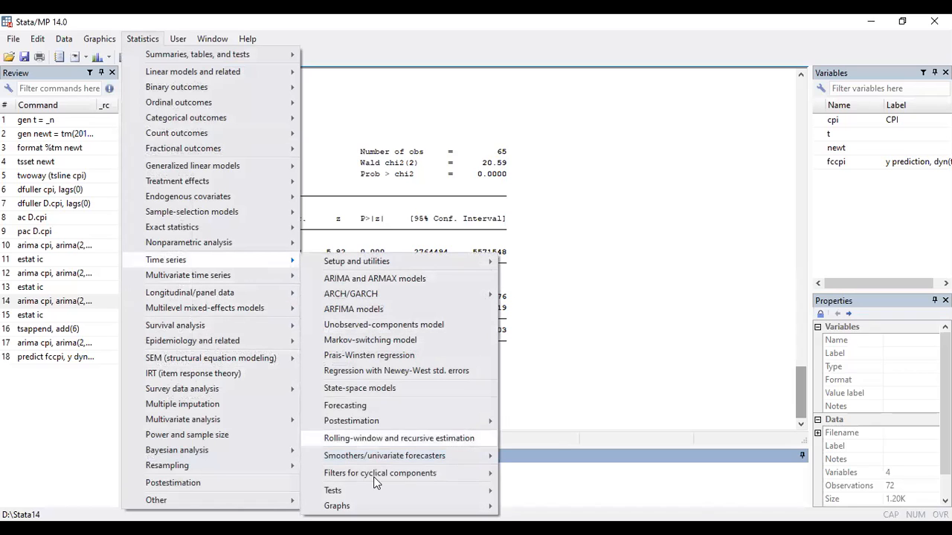
{"action": "mouse_move", "coordinate": [357, 505]}
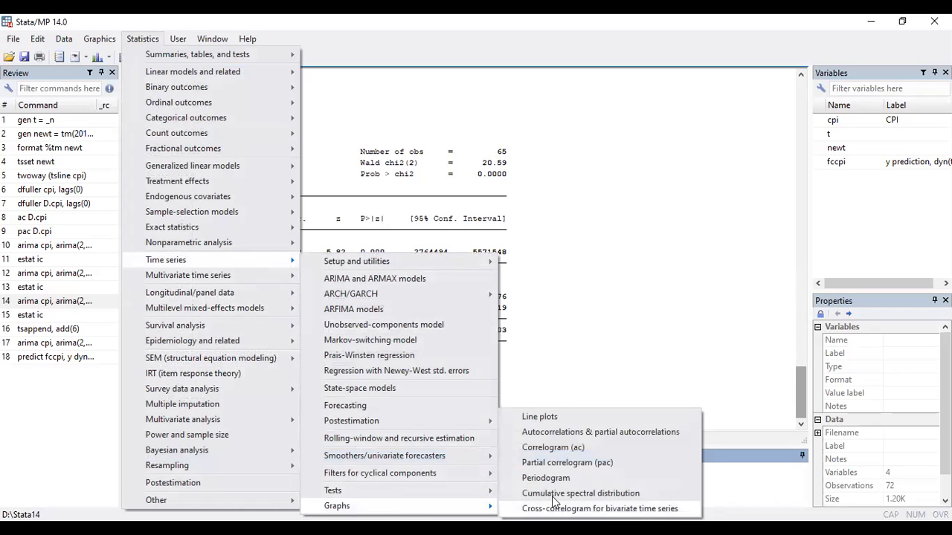
{"action": "left_click", "coordinate": [543, 418]}
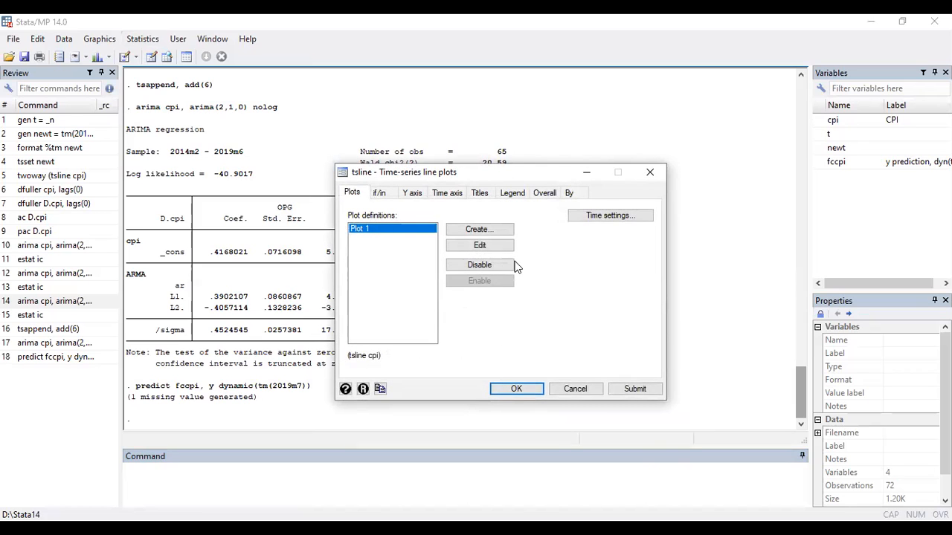
{"action": "left_click", "coordinate": [496, 226]}
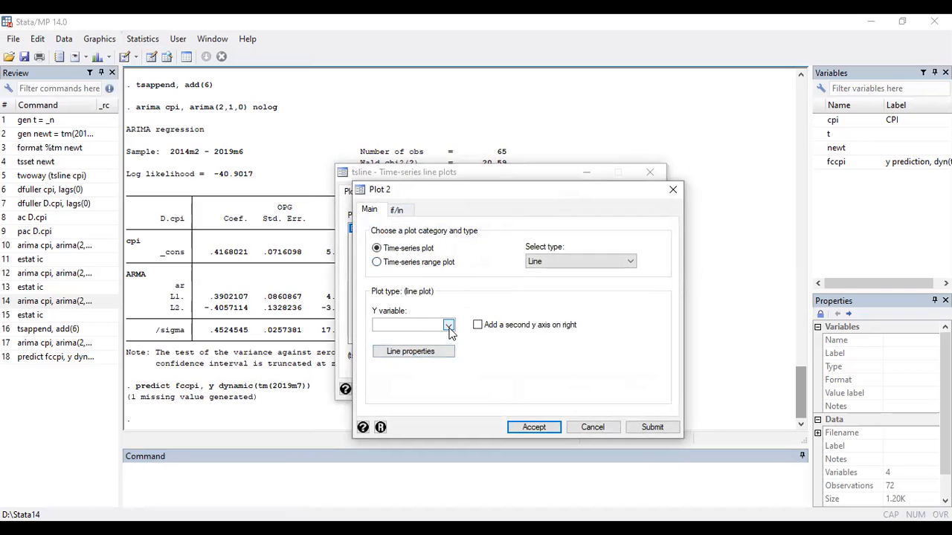
{"action": "left_click", "coordinate": [449, 326]}
{"action": "left_click", "coordinate": [394, 362]}
{"action": "left_click", "coordinate": [534, 427]}
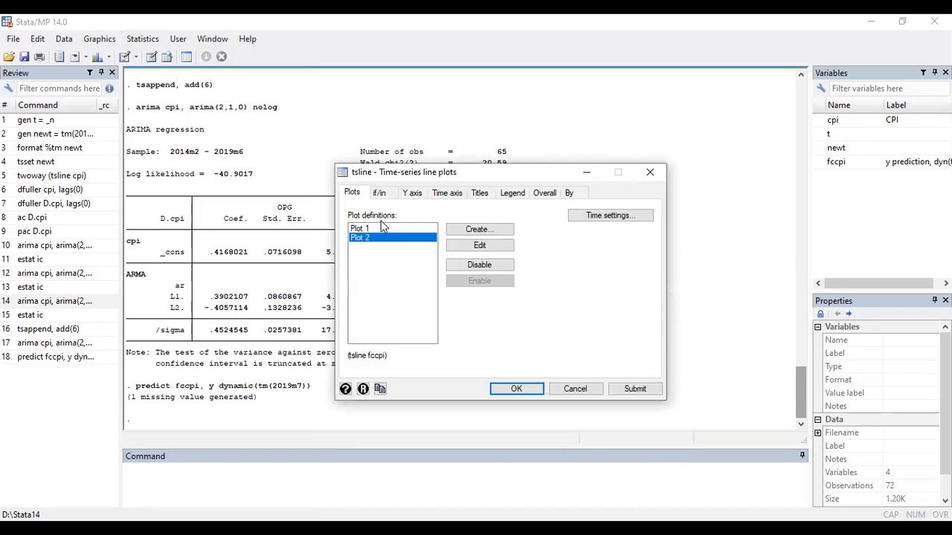
{"action": "left_click", "coordinate": [522, 390]}
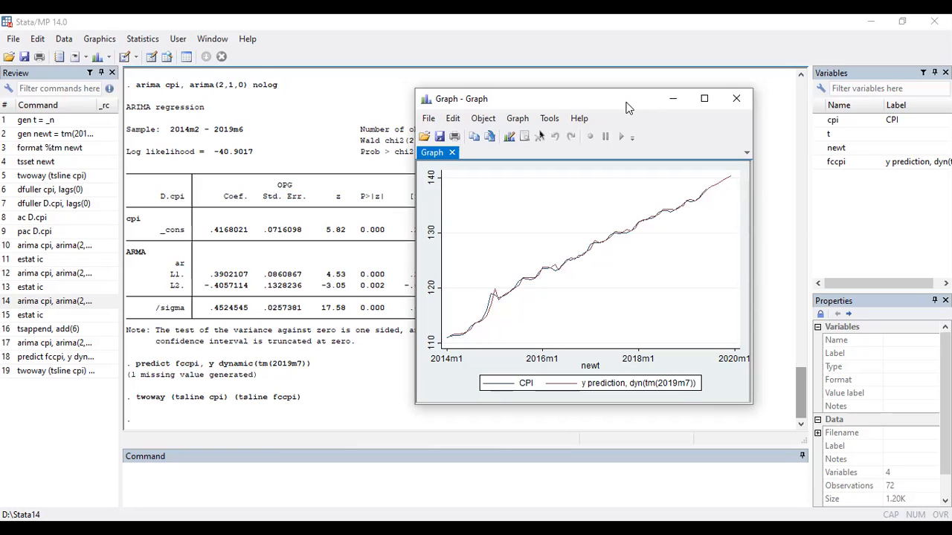
{"action": "left_click_drag", "start_coordinate": [626, 108], "coordinate": [746, 100]}
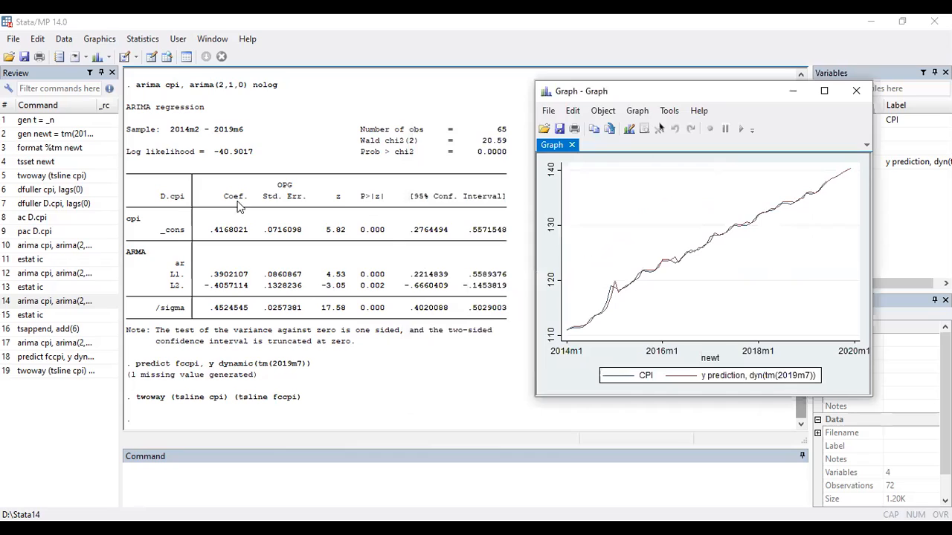